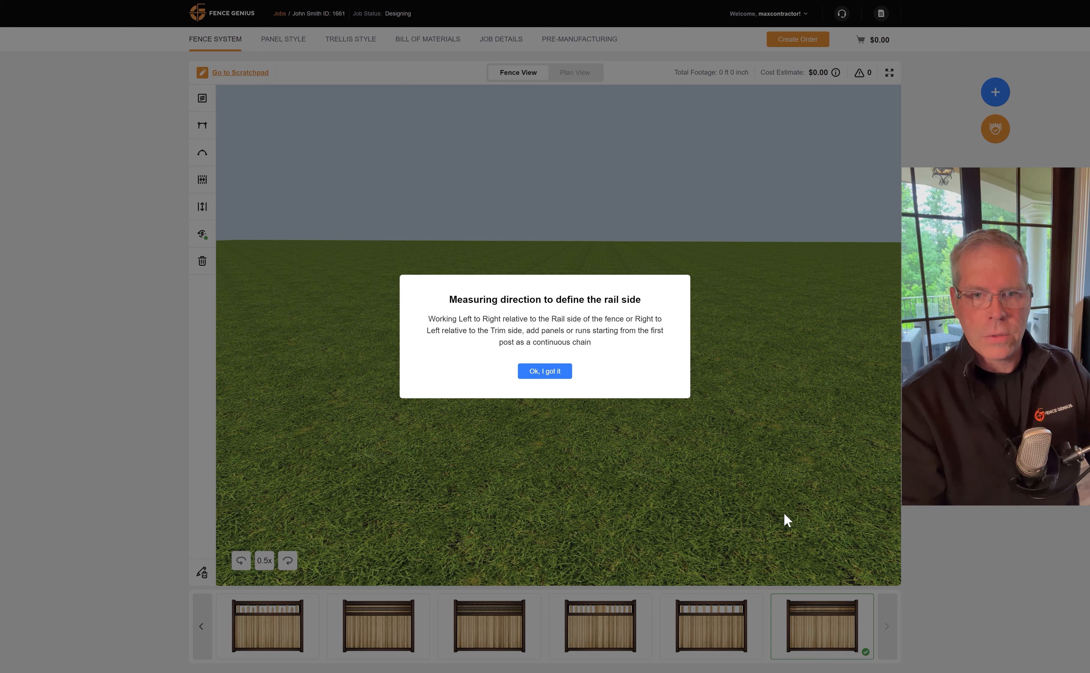
Dismiss the measuring notice and add an 82-inch panel with a 13.25-inch elevation change.
left_click(545, 372)
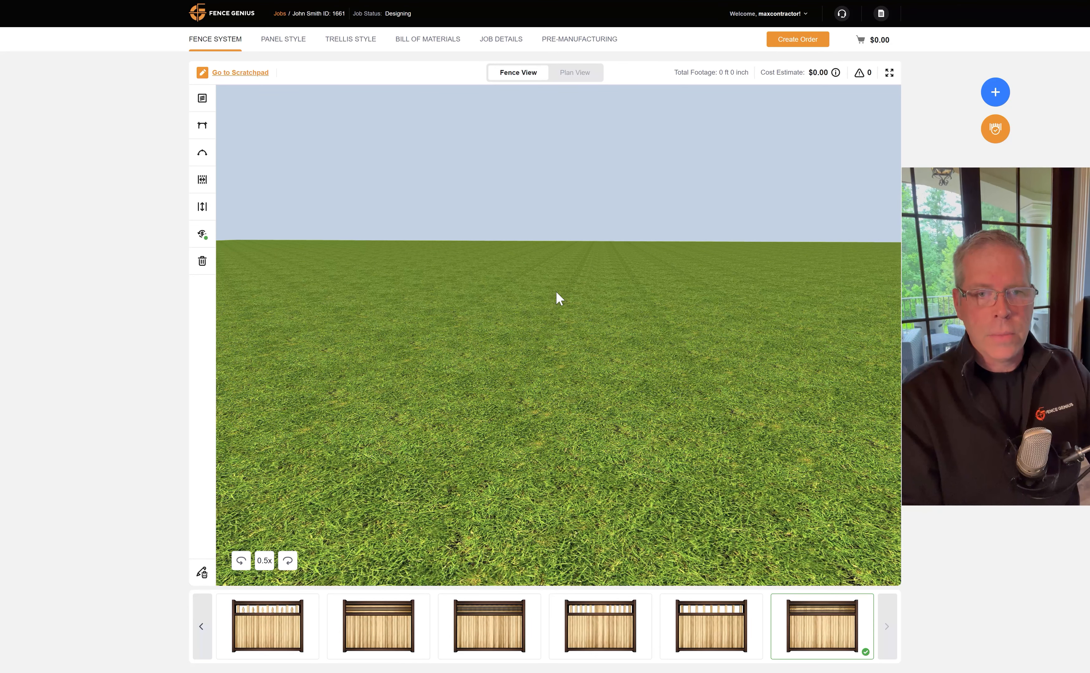
left_click(986, 98)
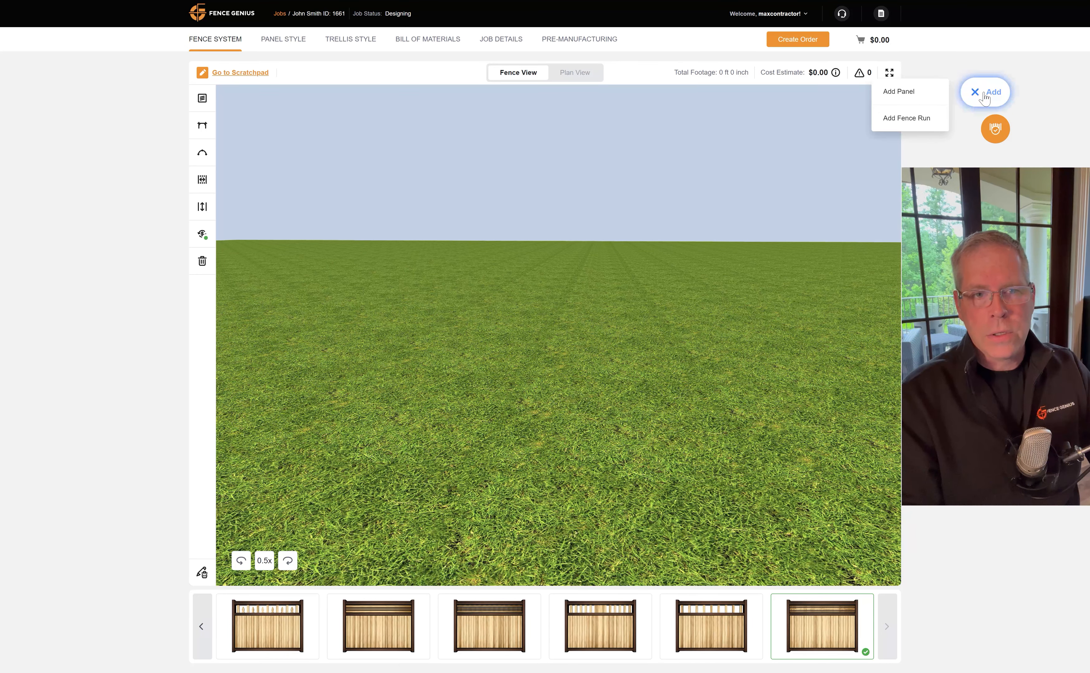
left_click(938, 100)
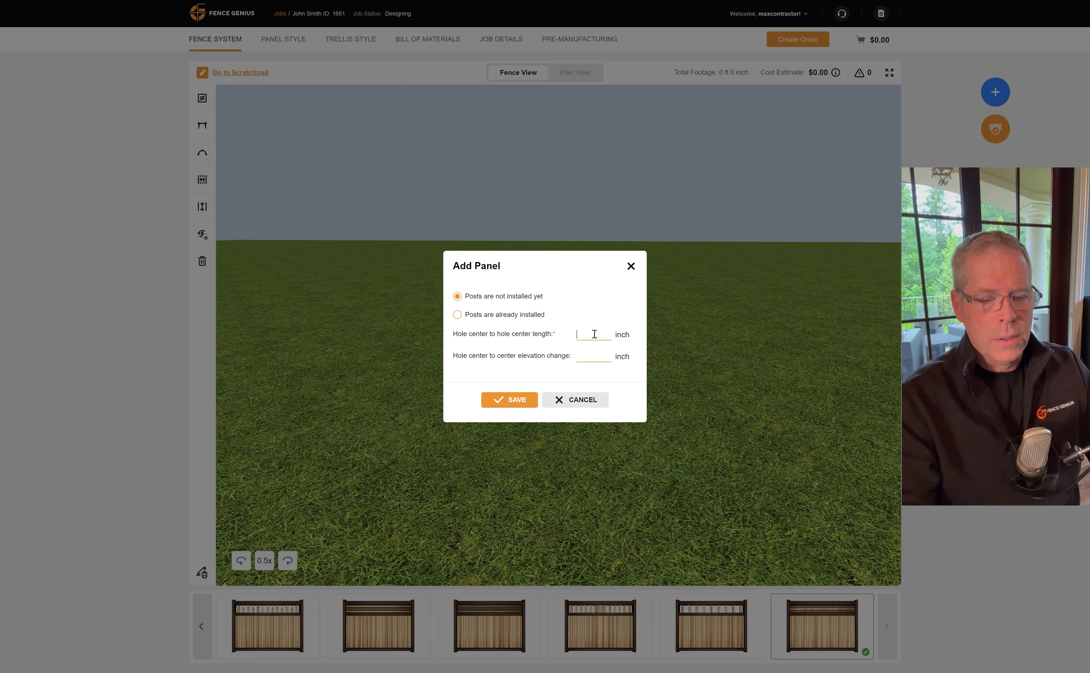
type("82")
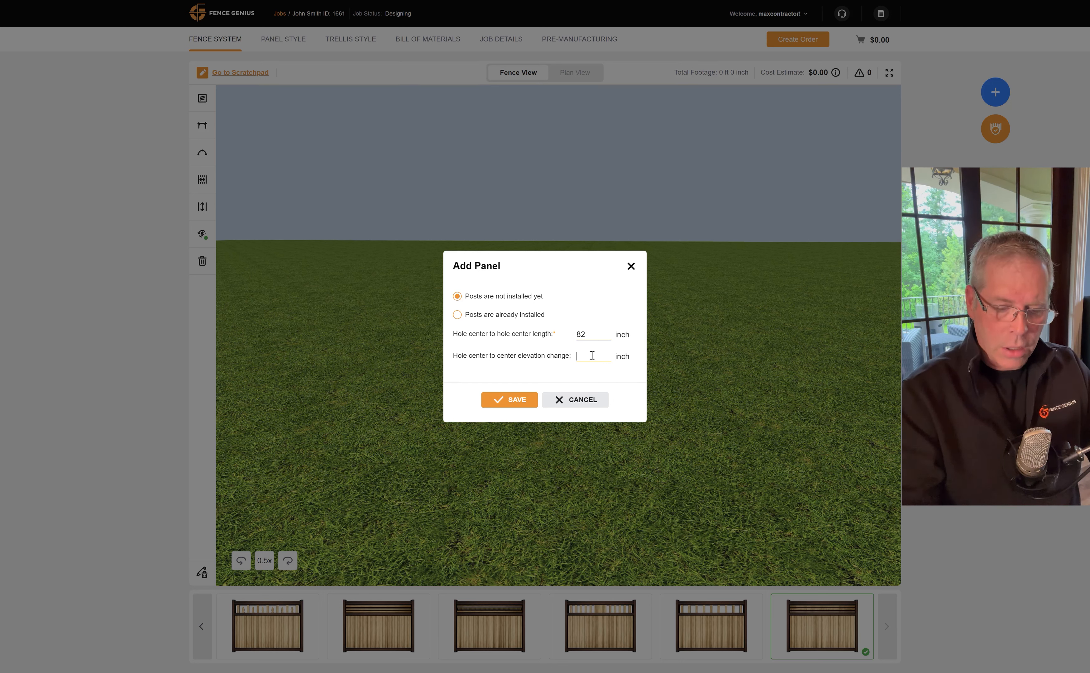
type("1")
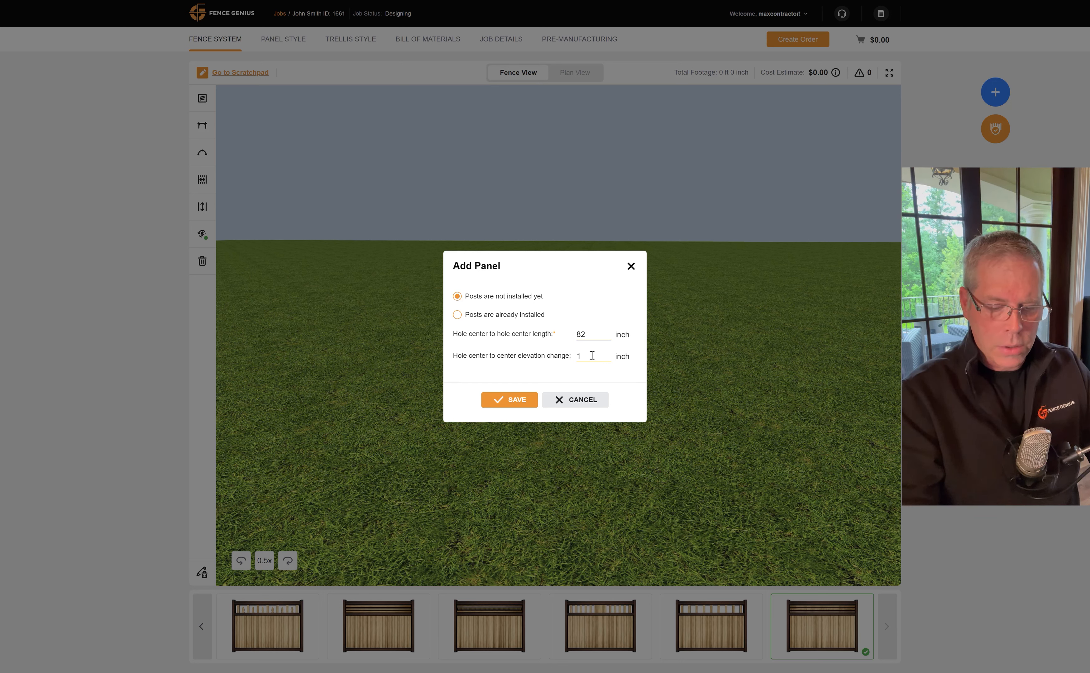
type("3.")
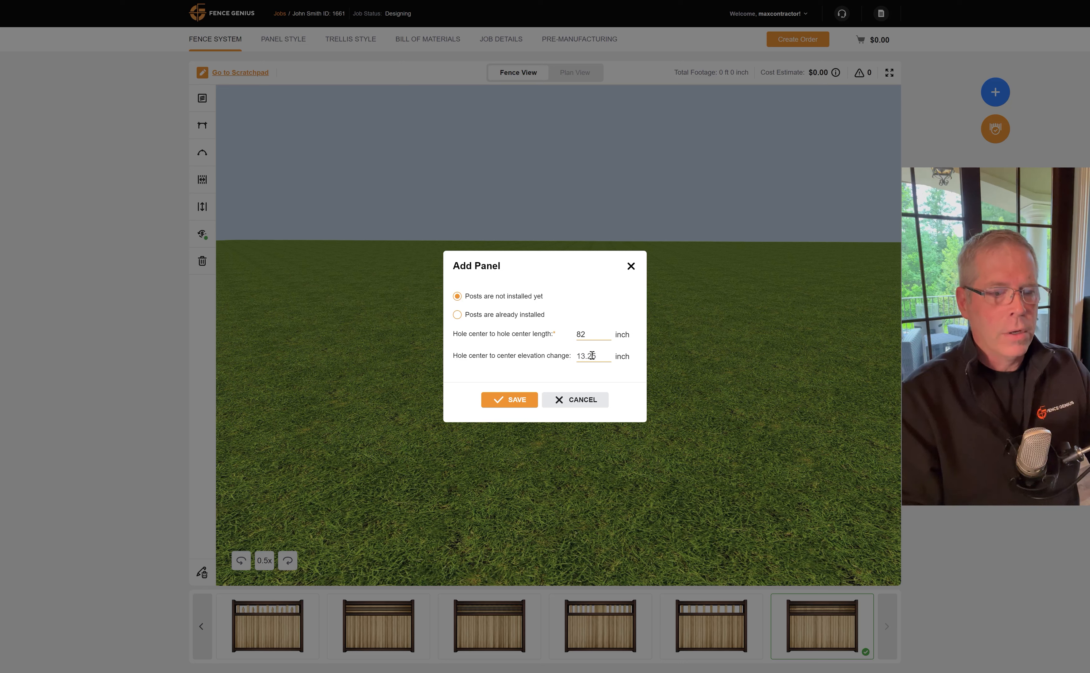
type("25")
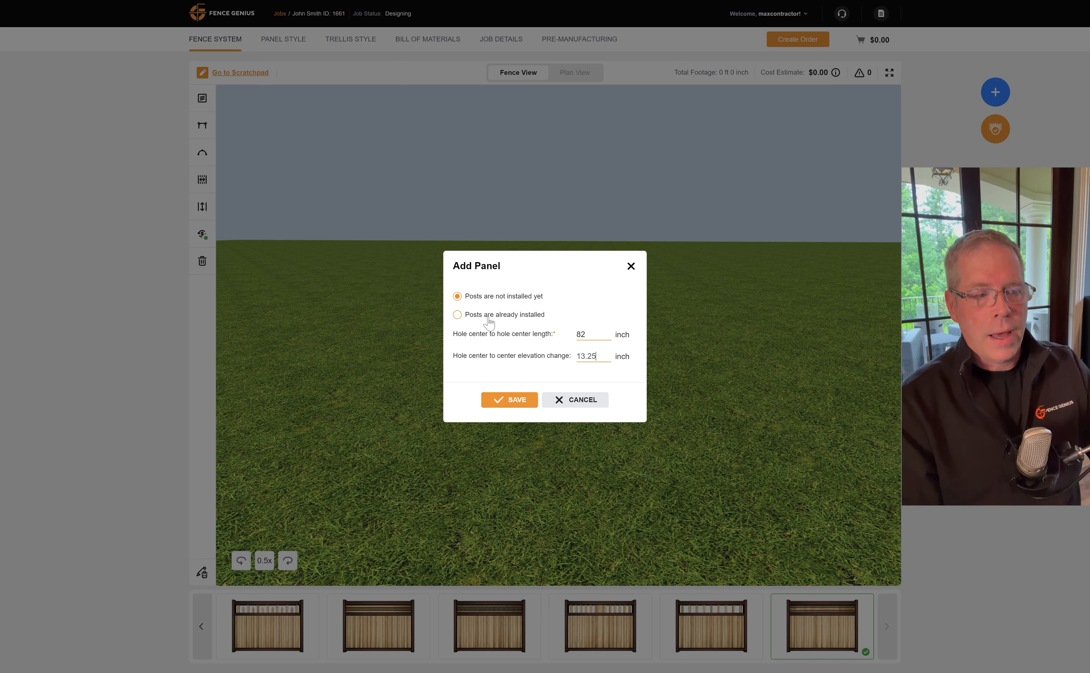
left_click(513, 403)
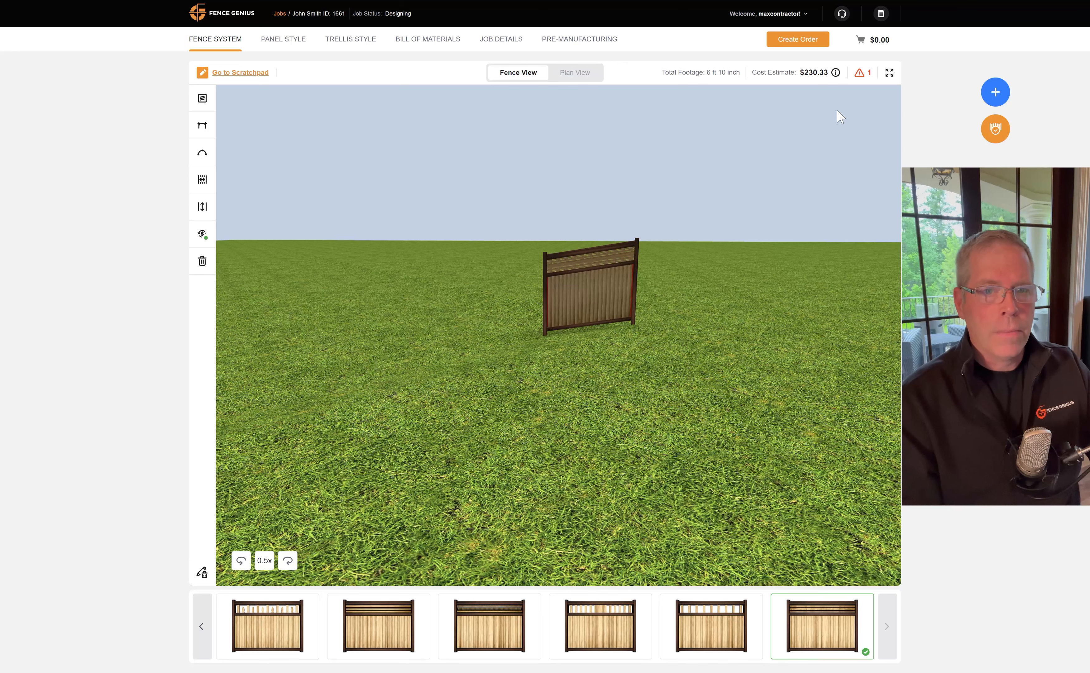
Remove the lone panel from Run 1 in the fence runs table, confirming the deletion.
left_click(202, 572)
left_click(431, 483)
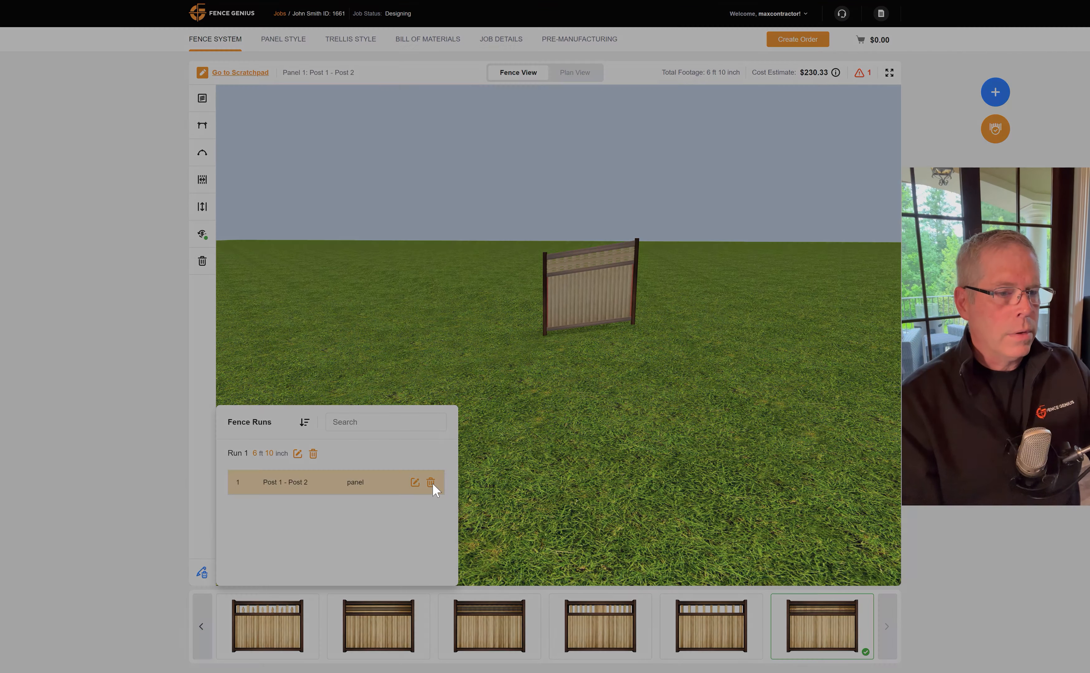
left_click(519, 363)
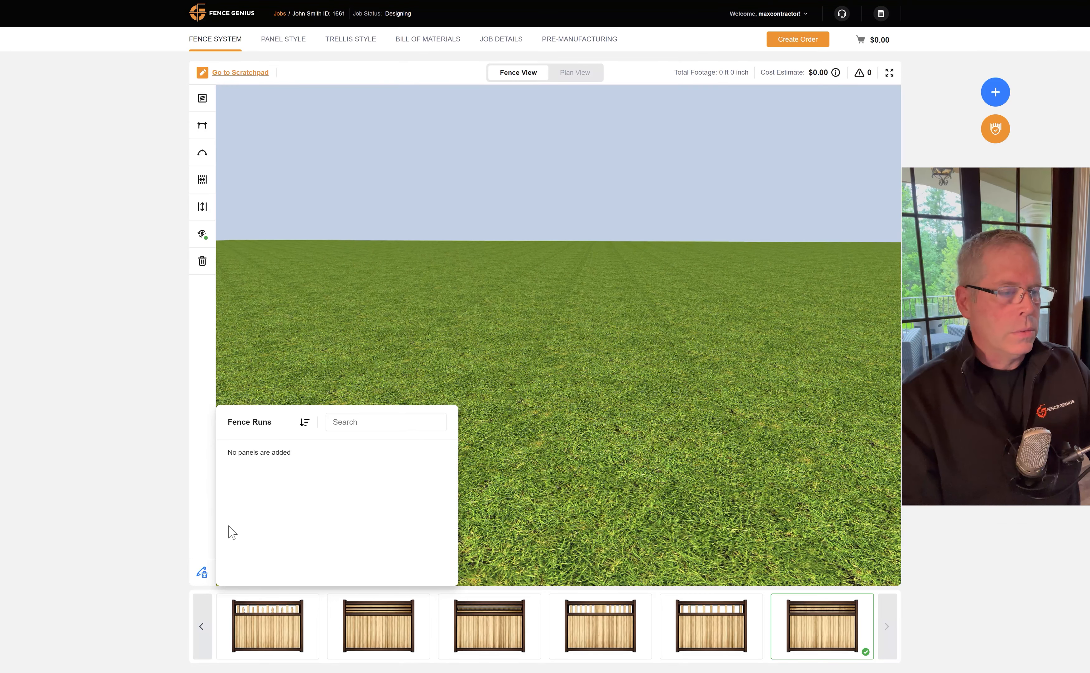
left_click(202, 572)
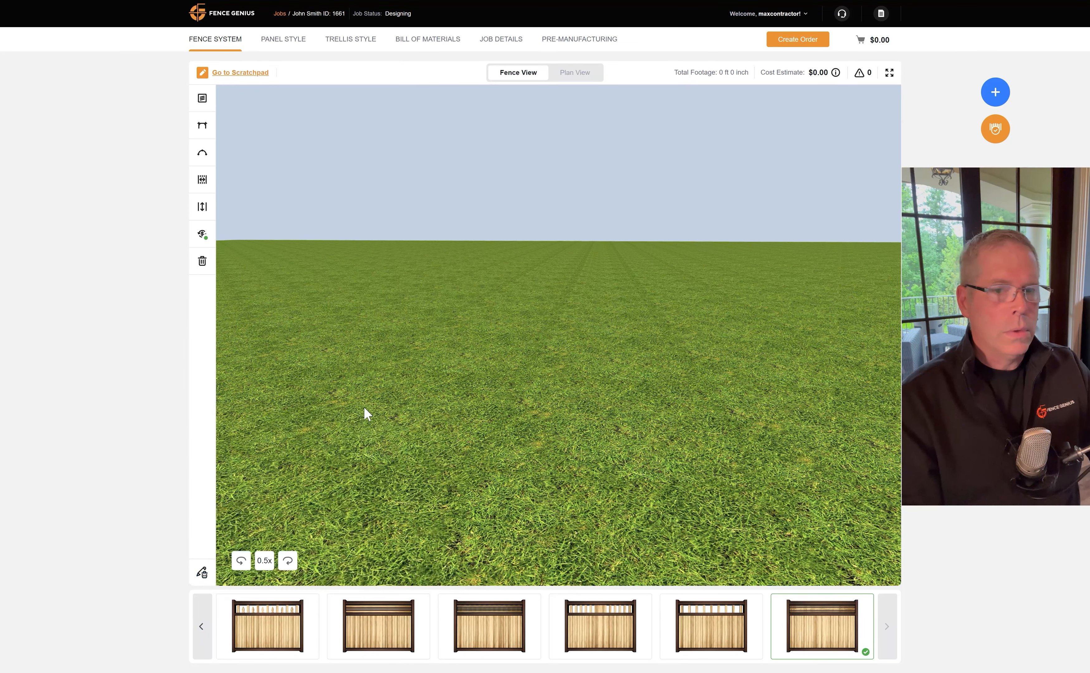
Add a 75-ft fence run, then pan and zoom out until the whole run is visible.
left_click(995, 92)
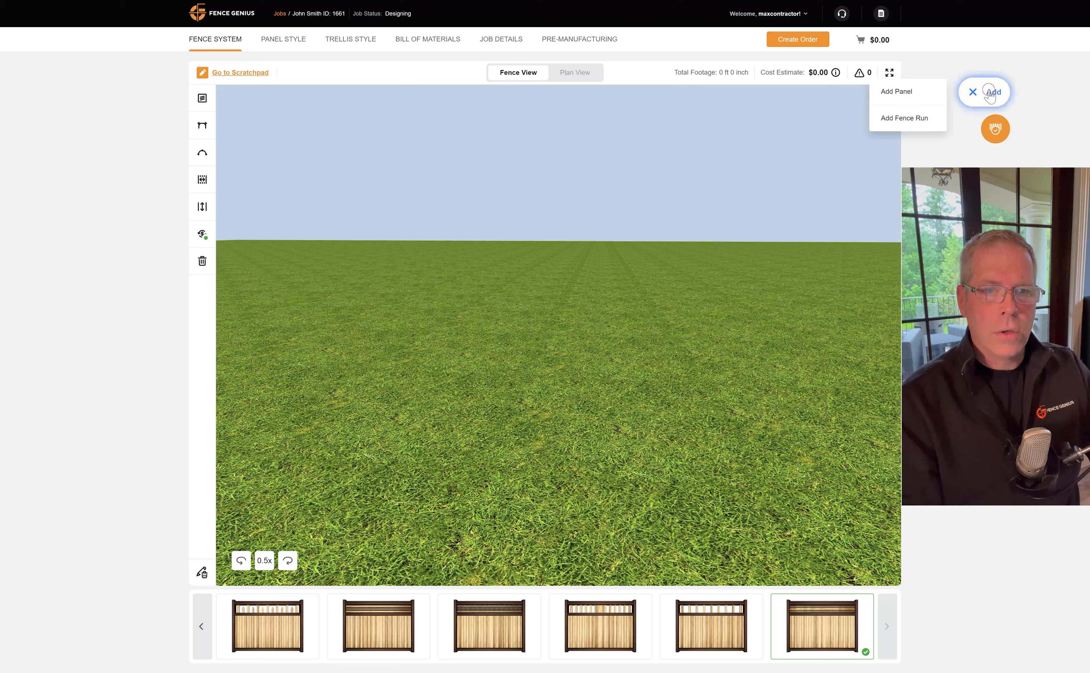
left_click(937, 119)
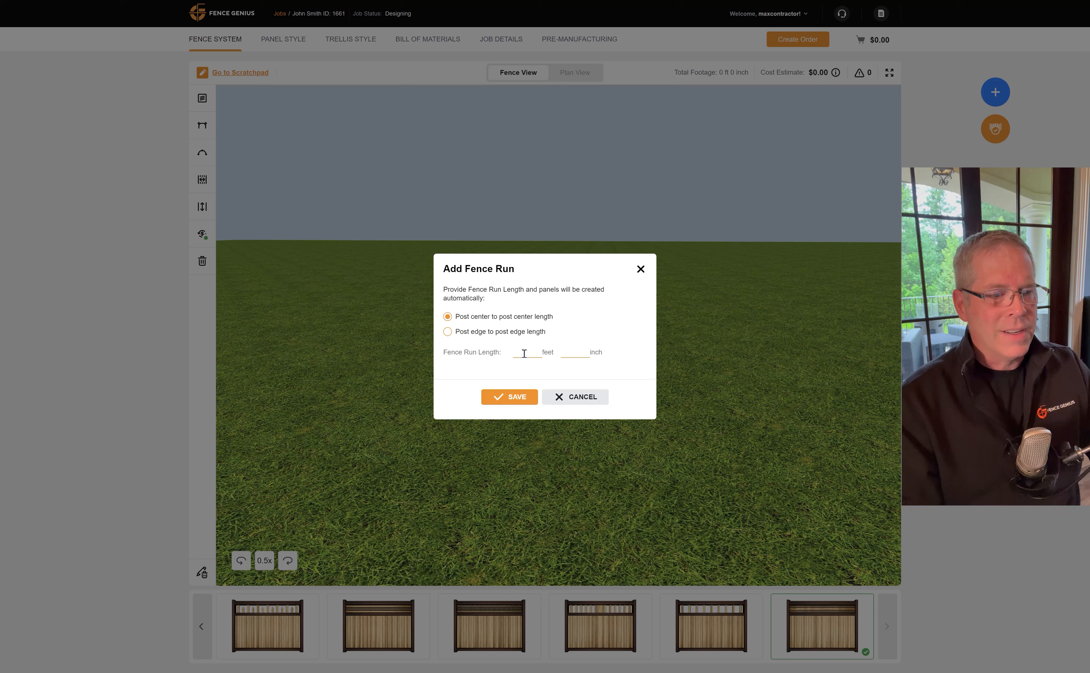
type("7")
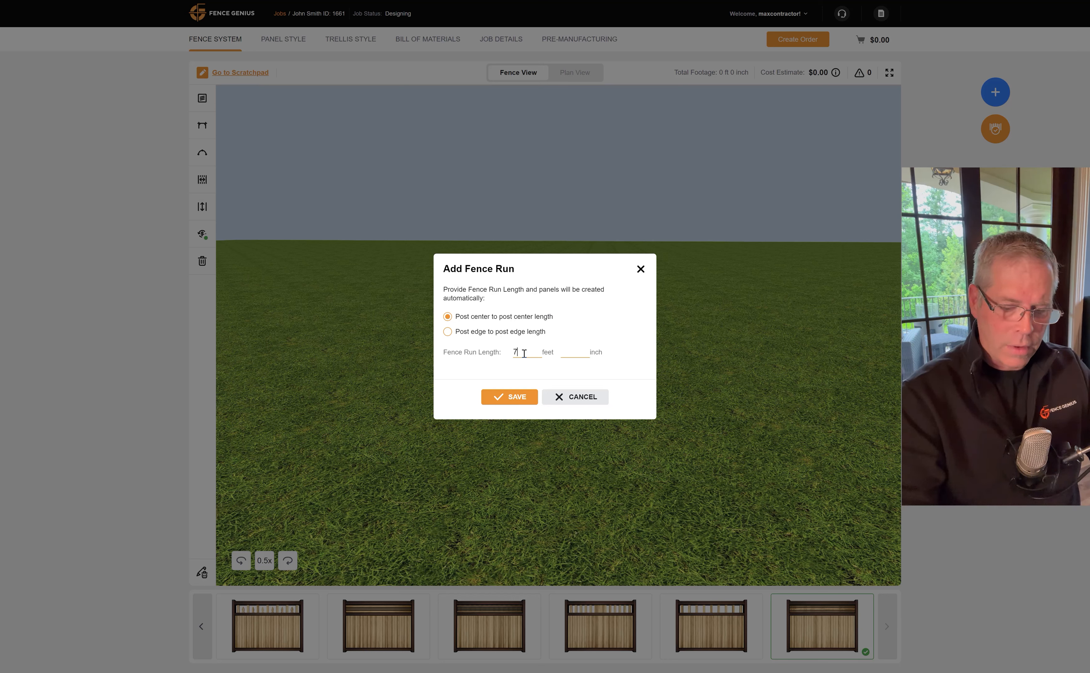
type("5")
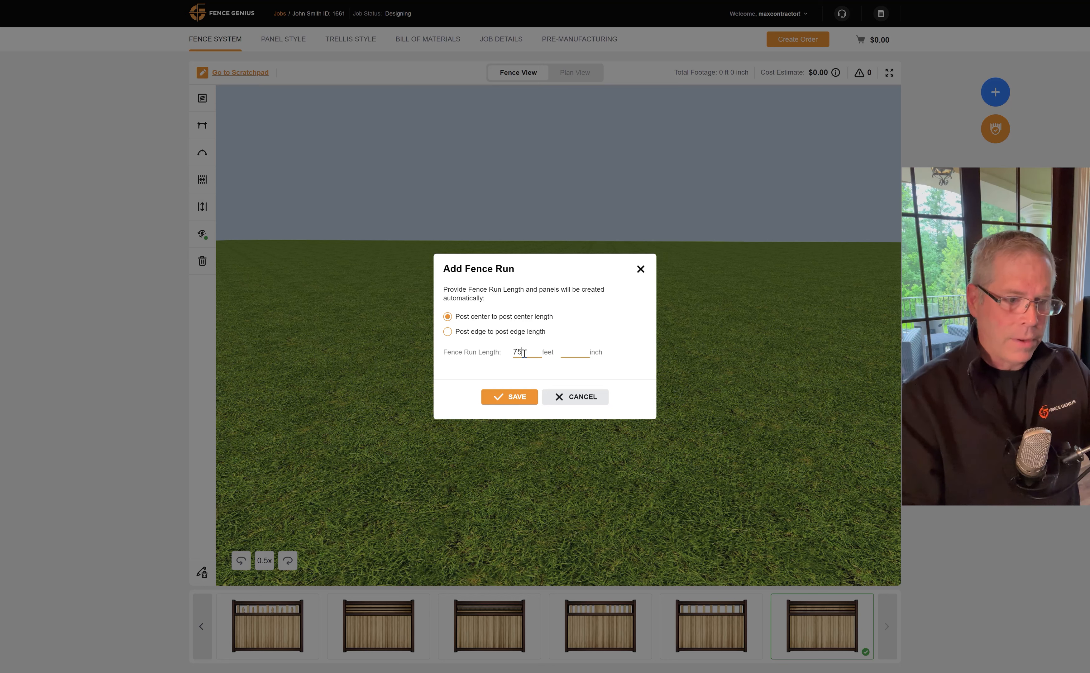
left_click(516, 398)
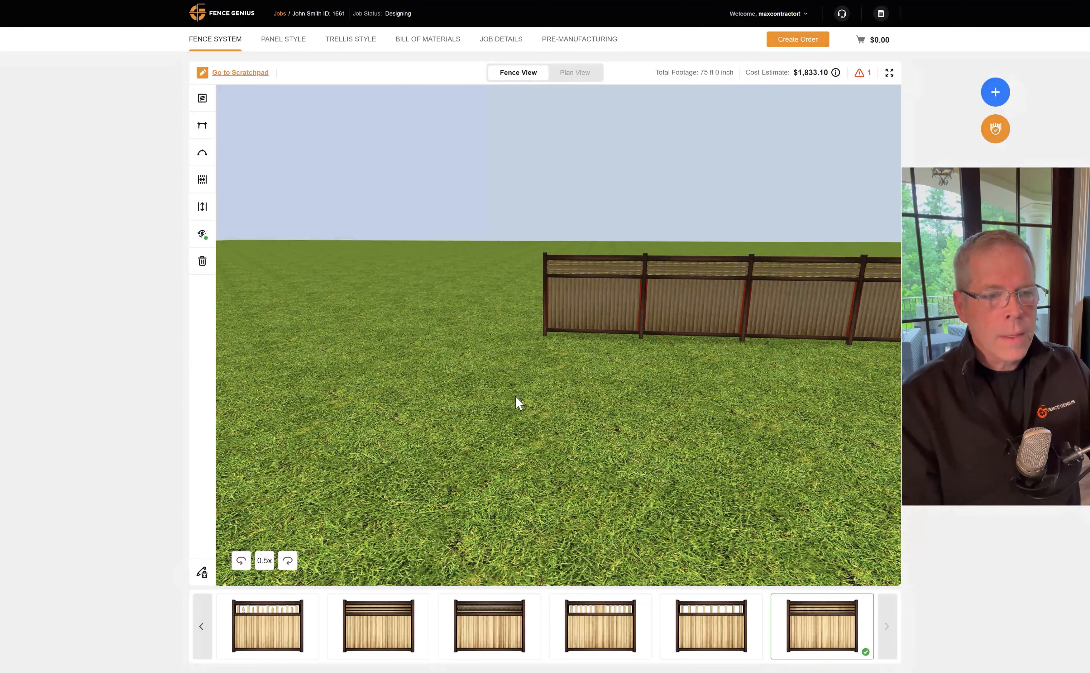
left_click_drag(717, 406, 472, 410)
scroll(490, 404, "down", 2)
left_click_drag(655, 420, 496, 428)
scroll(498, 433, "down", 4)
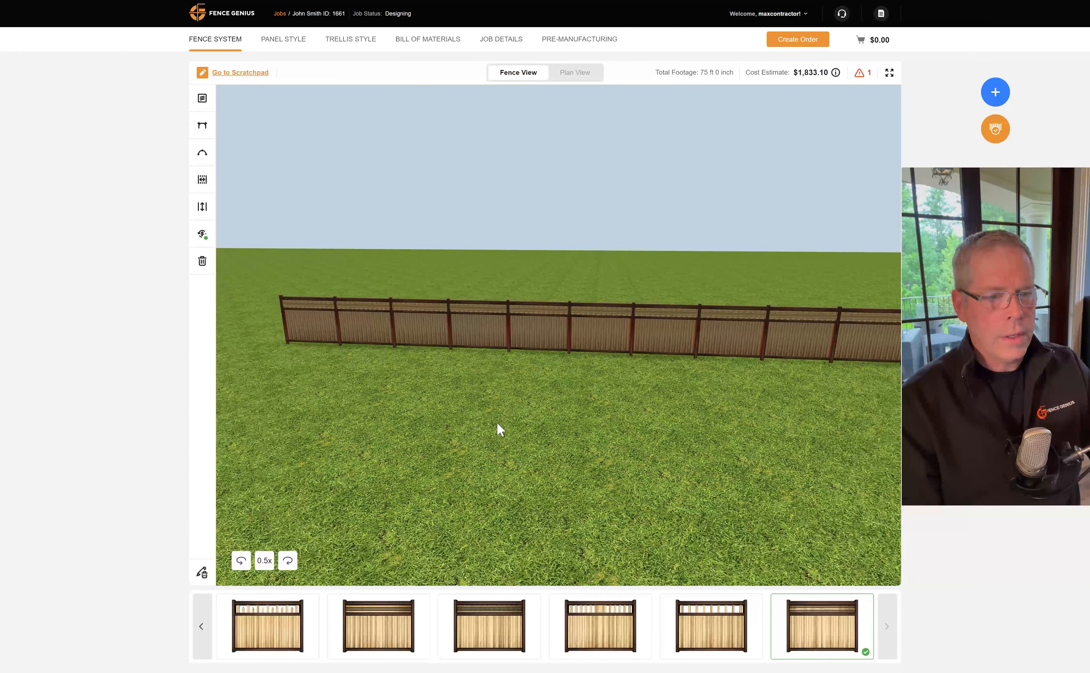
left_click_drag(576, 418, 536, 413)
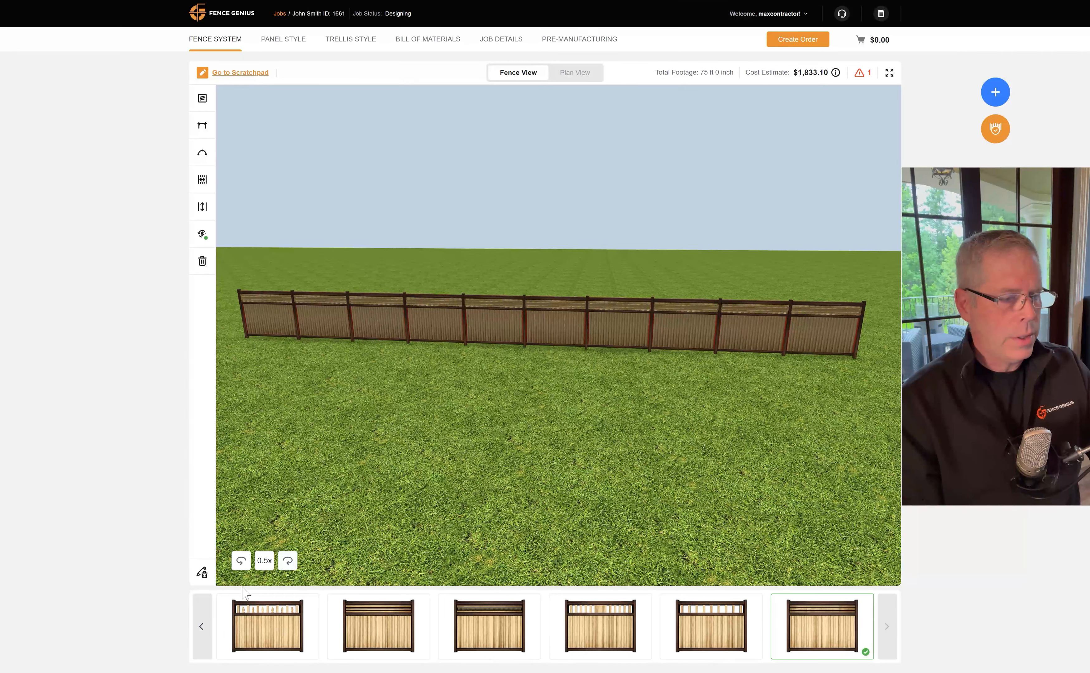
Give Run 1's panels 1 and 2 elevation changes of 13 and 15 inches.
left_click(201, 575)
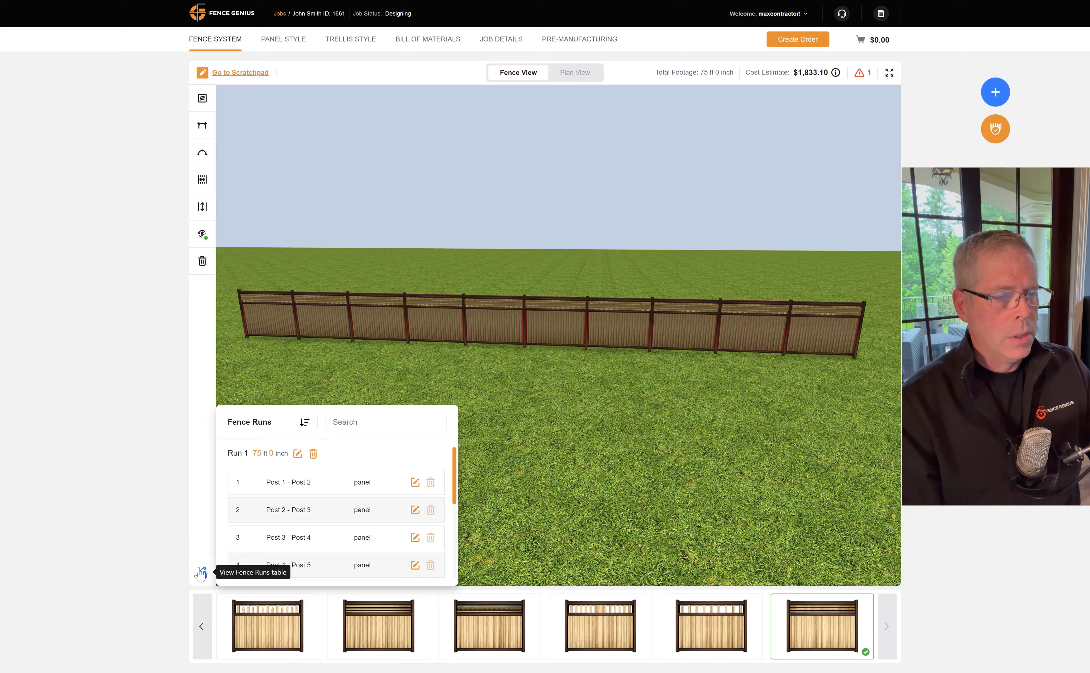
left_click(415, 483)
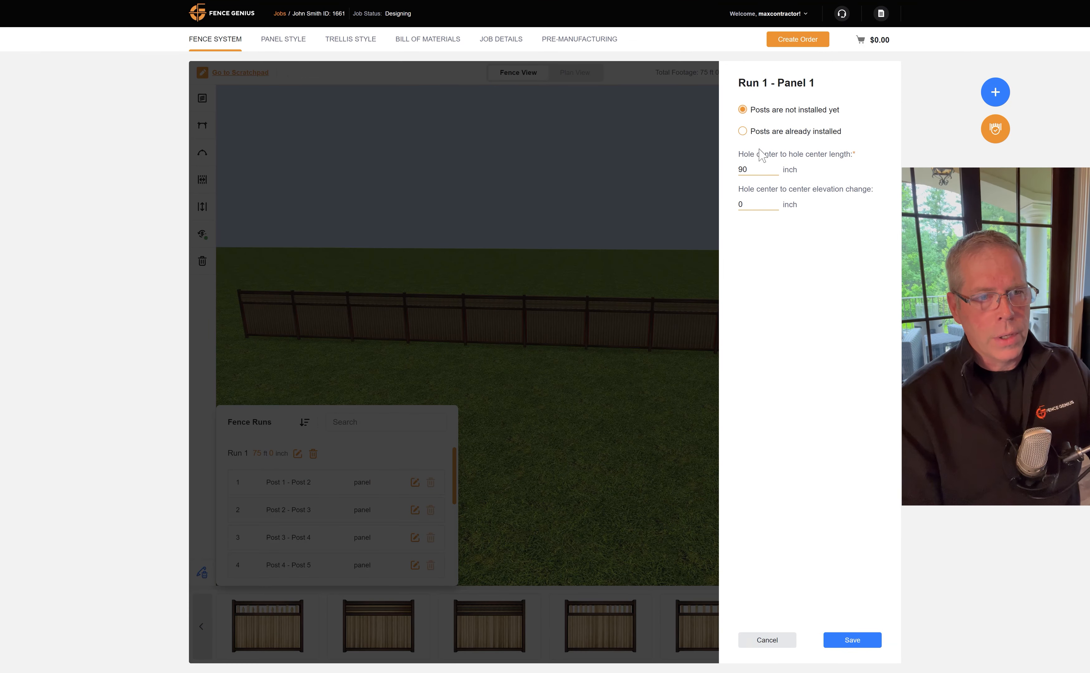
left_click_drag(752, 201, 738, 206)
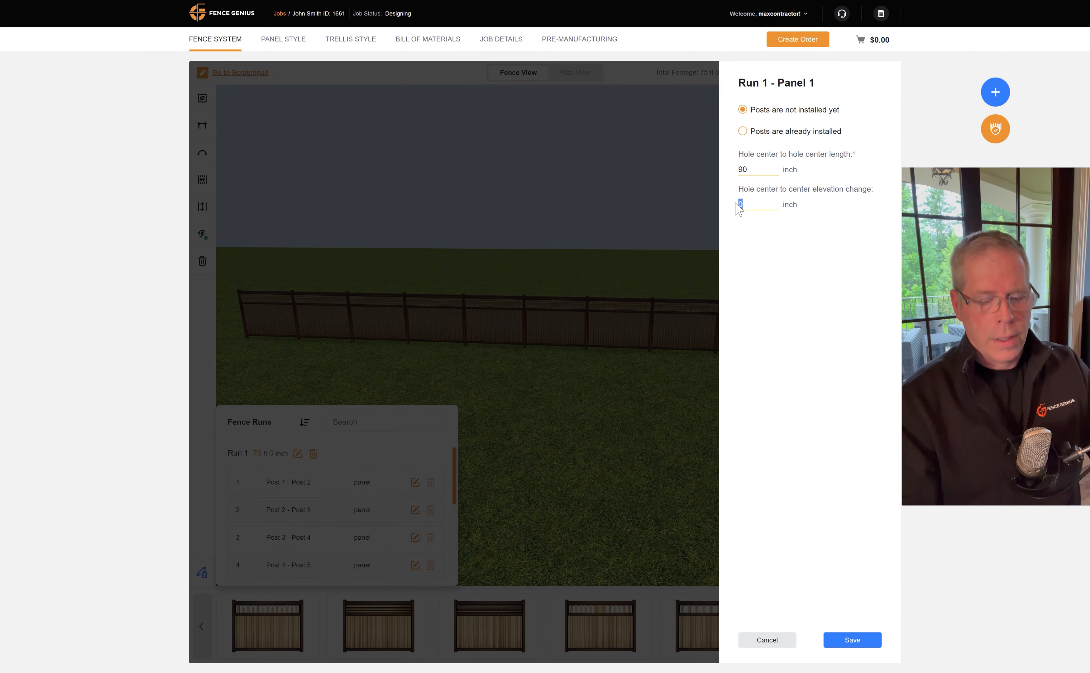
type("1")
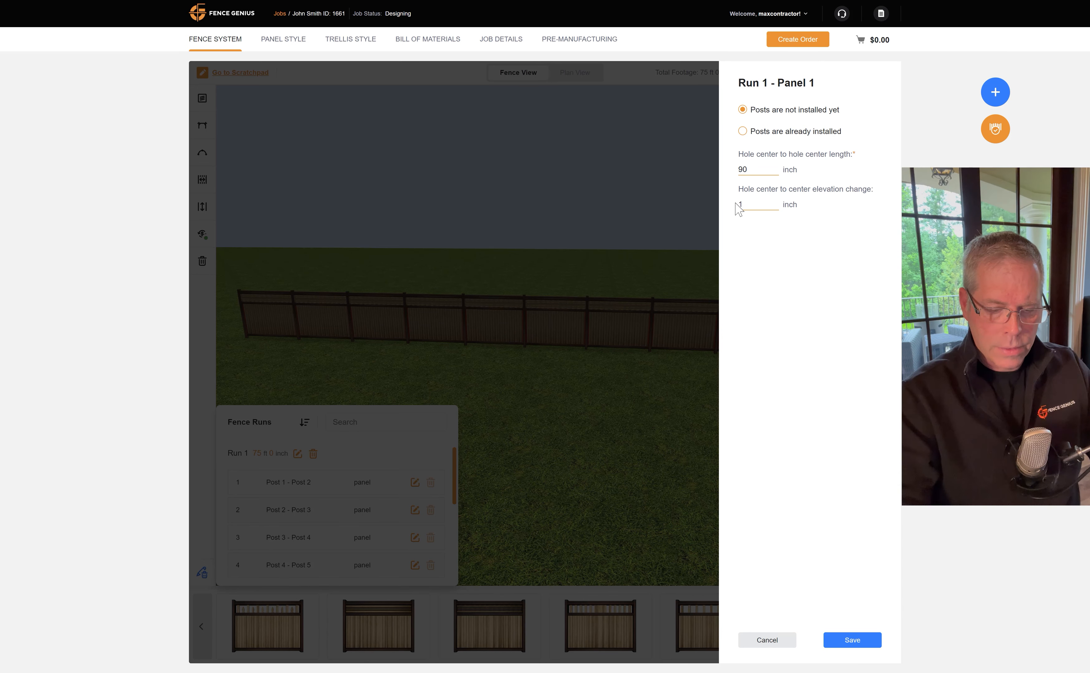
type("3")
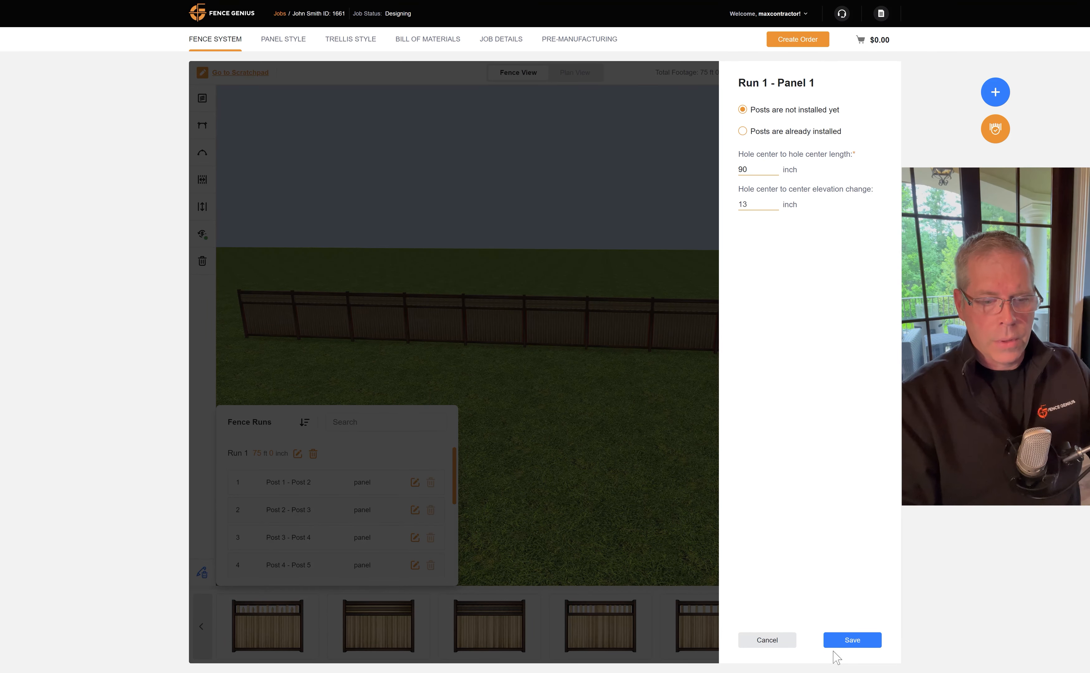
left_click(846, 640)
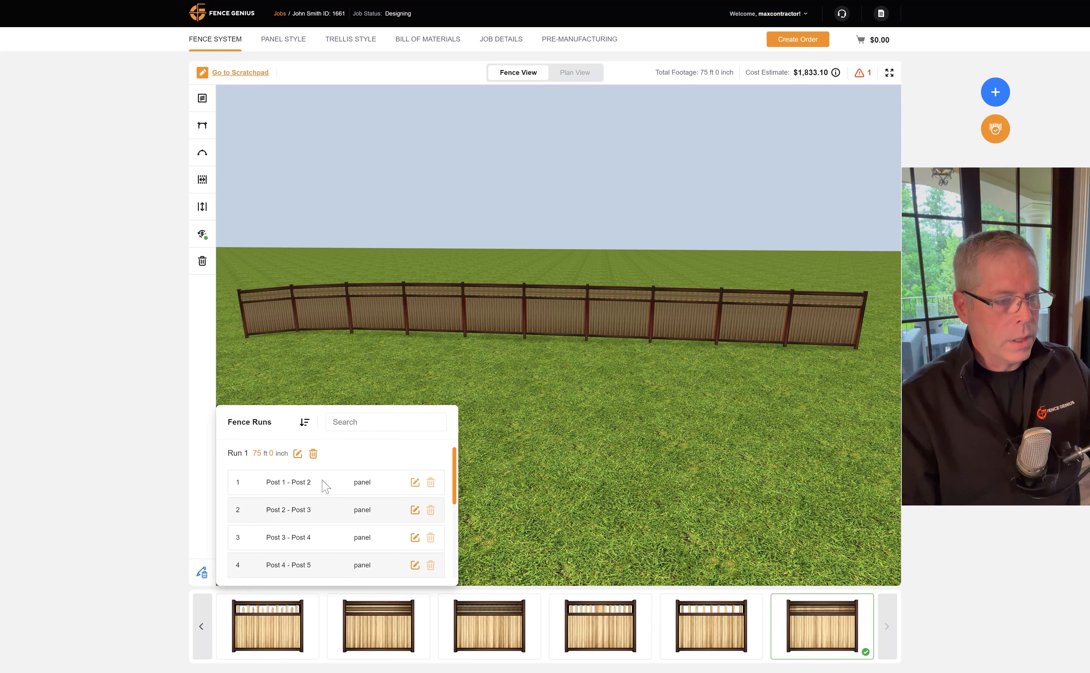
left_click(412, 510)
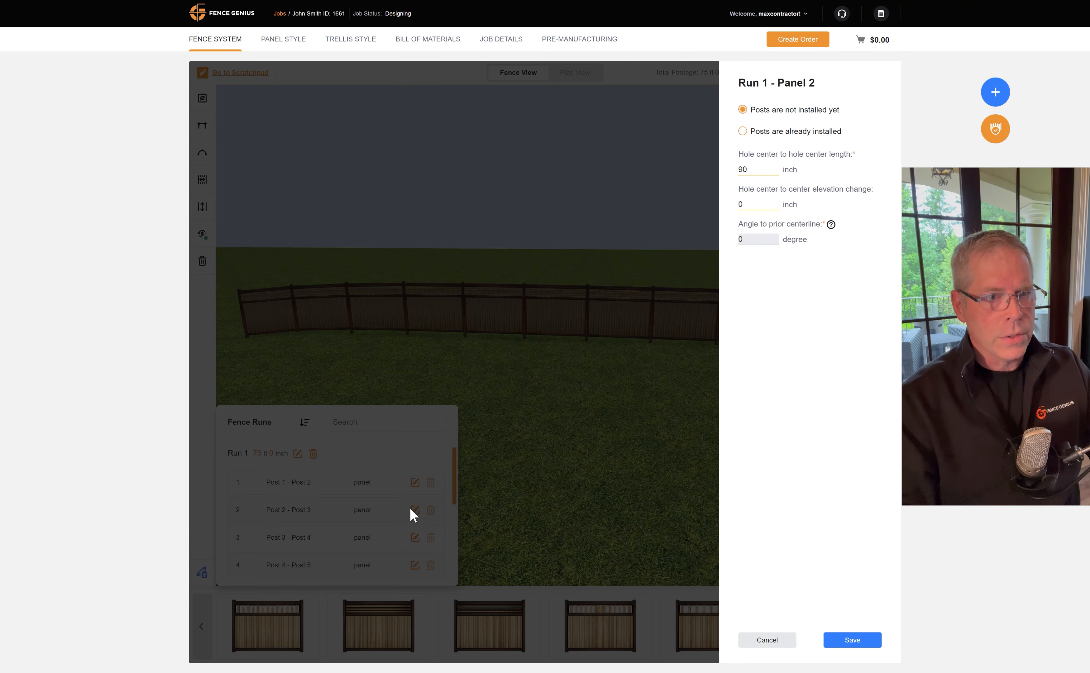
double_click(741, 205)
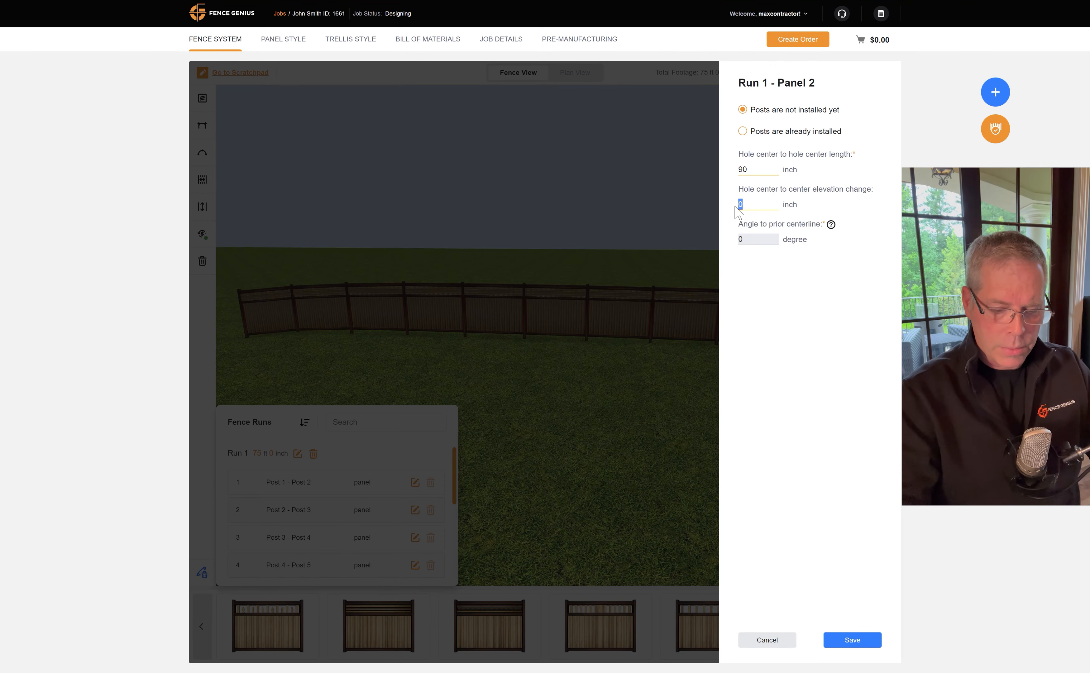
type("15")
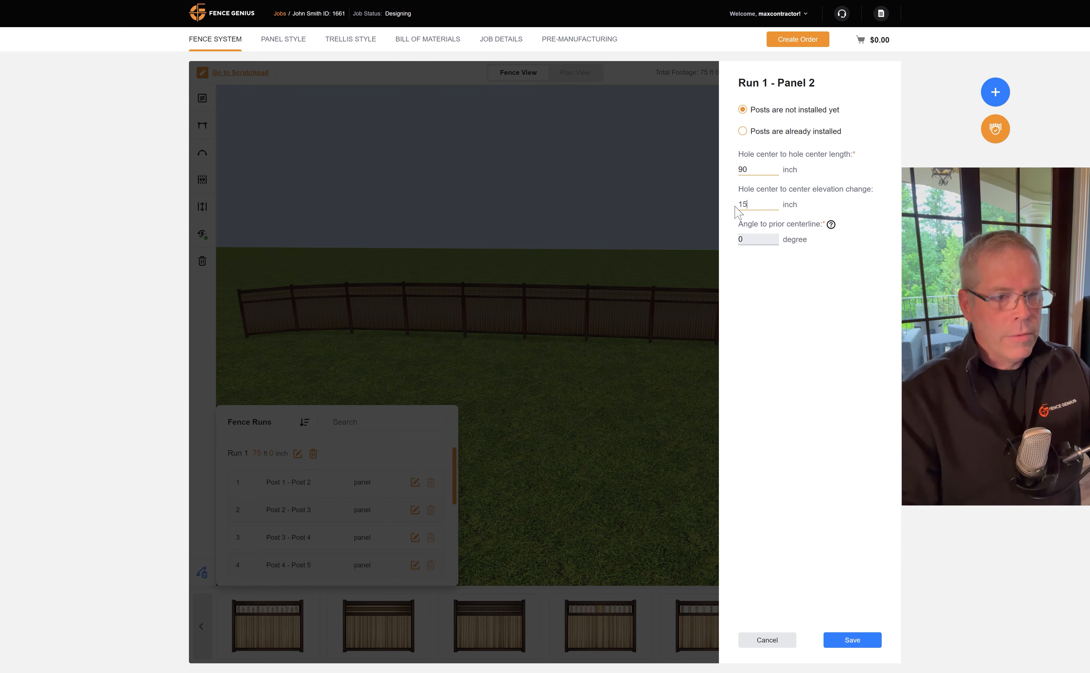
left_click(850, 640)
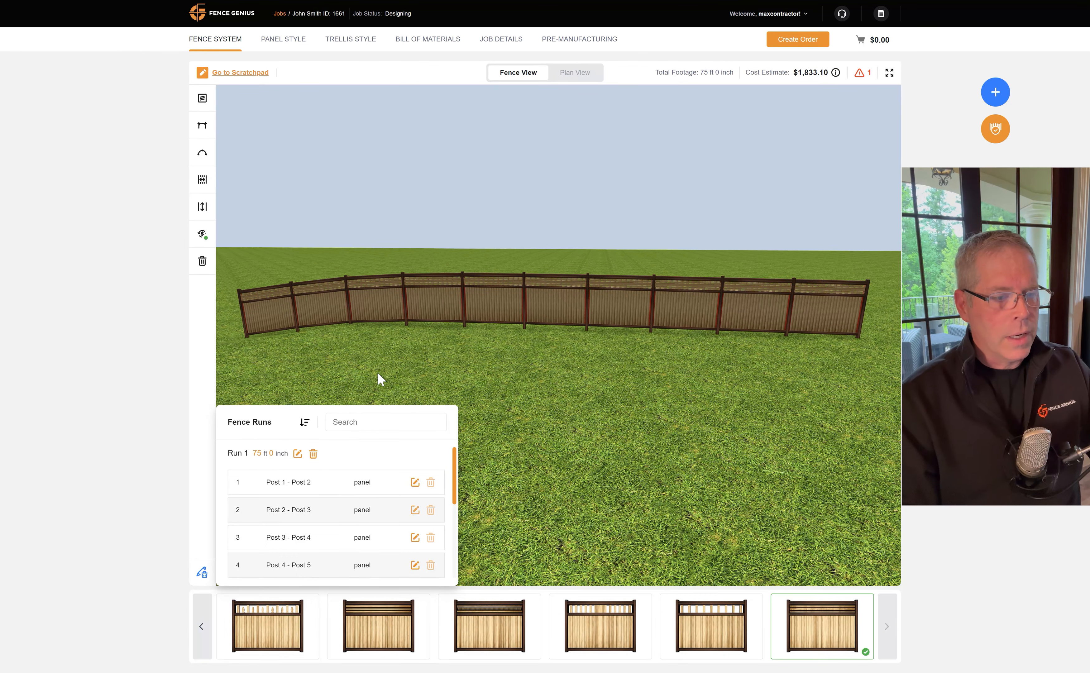
Set panel 3 of Run 1 to a -15 inch elevation change.
left_click(414, 537)
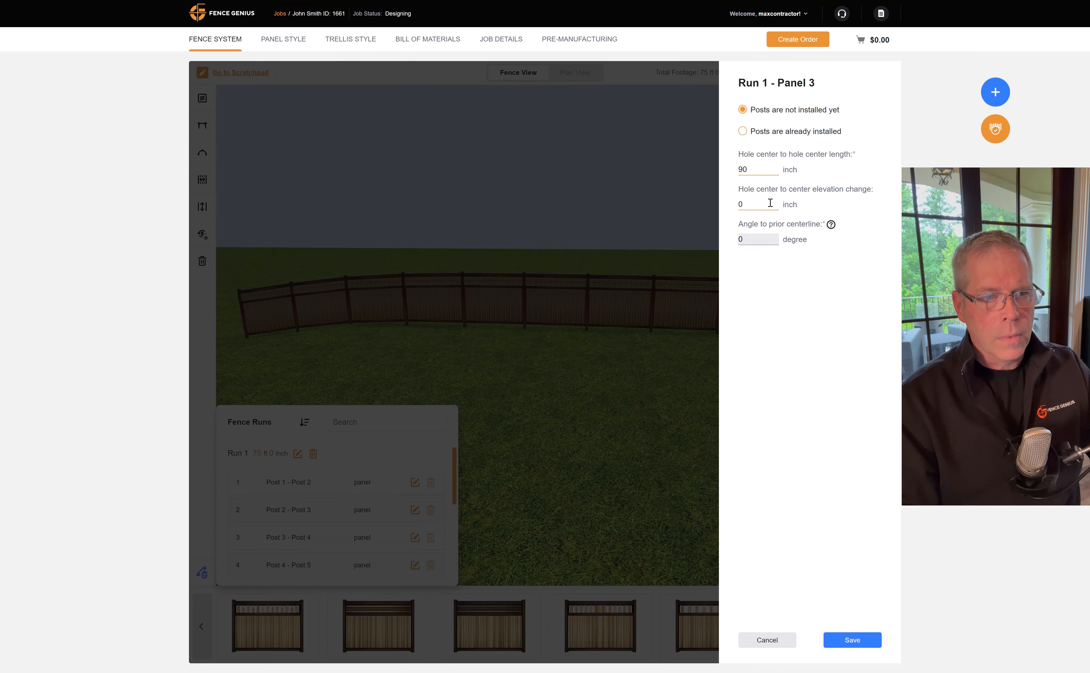
left_click_drag(769, 204, 730, 210)
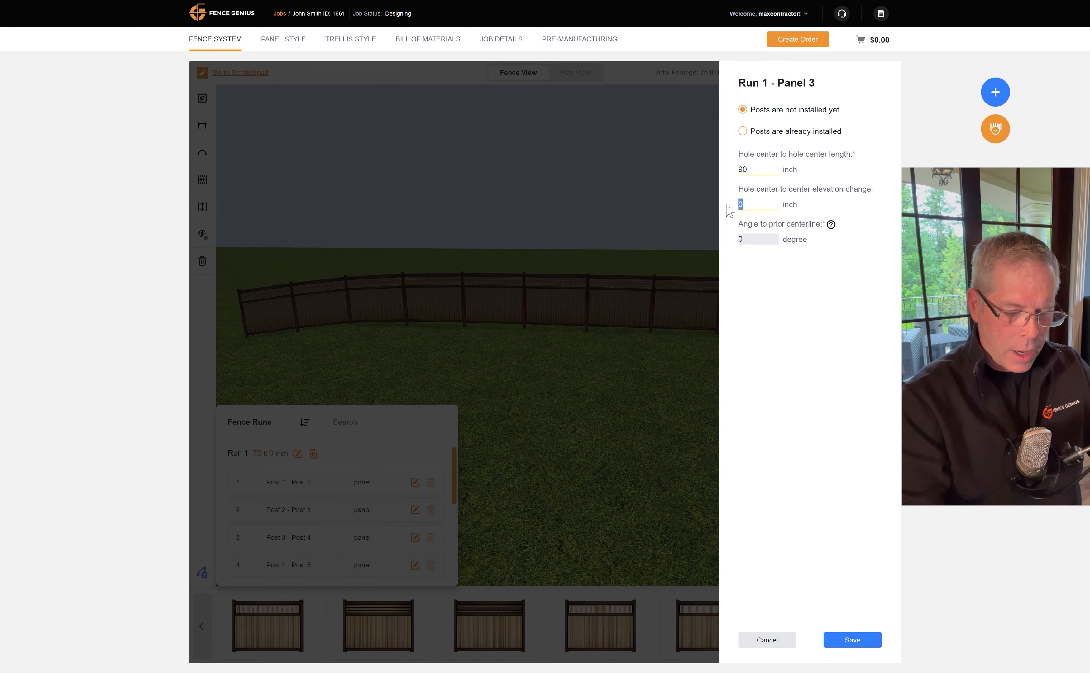
type("-")
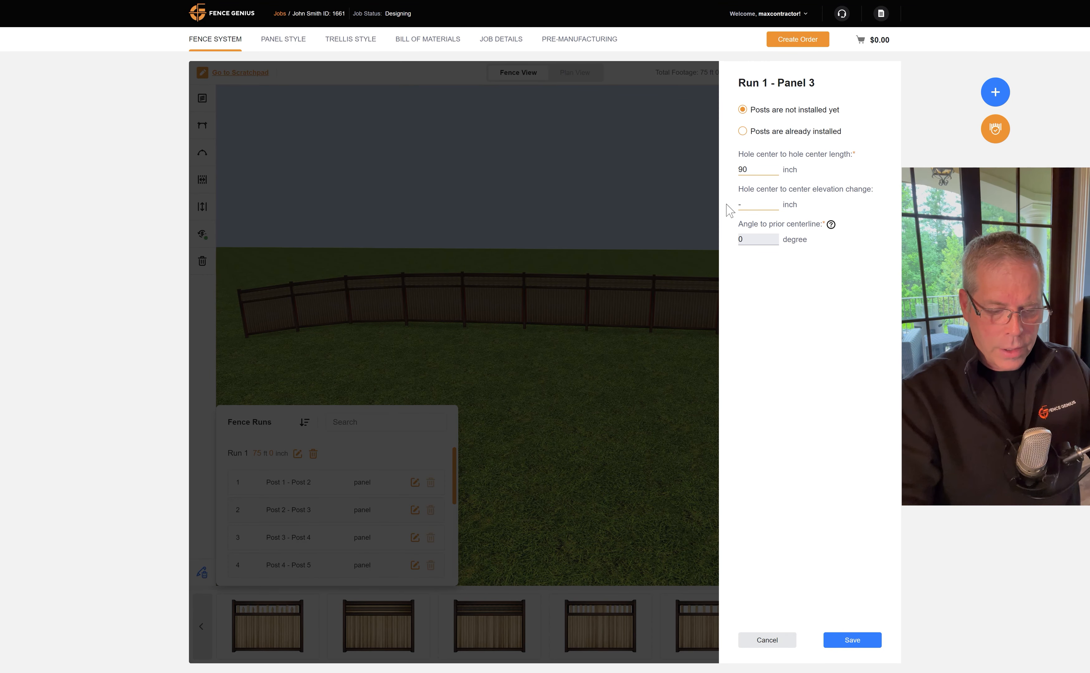
type("15")
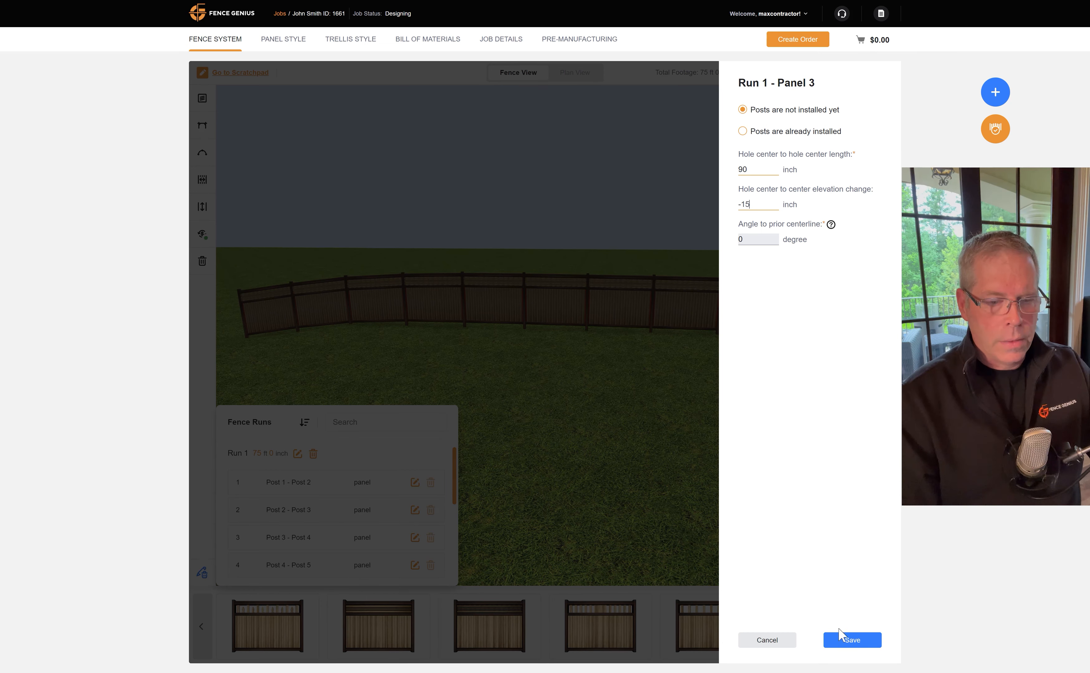
left_click(840, 635)
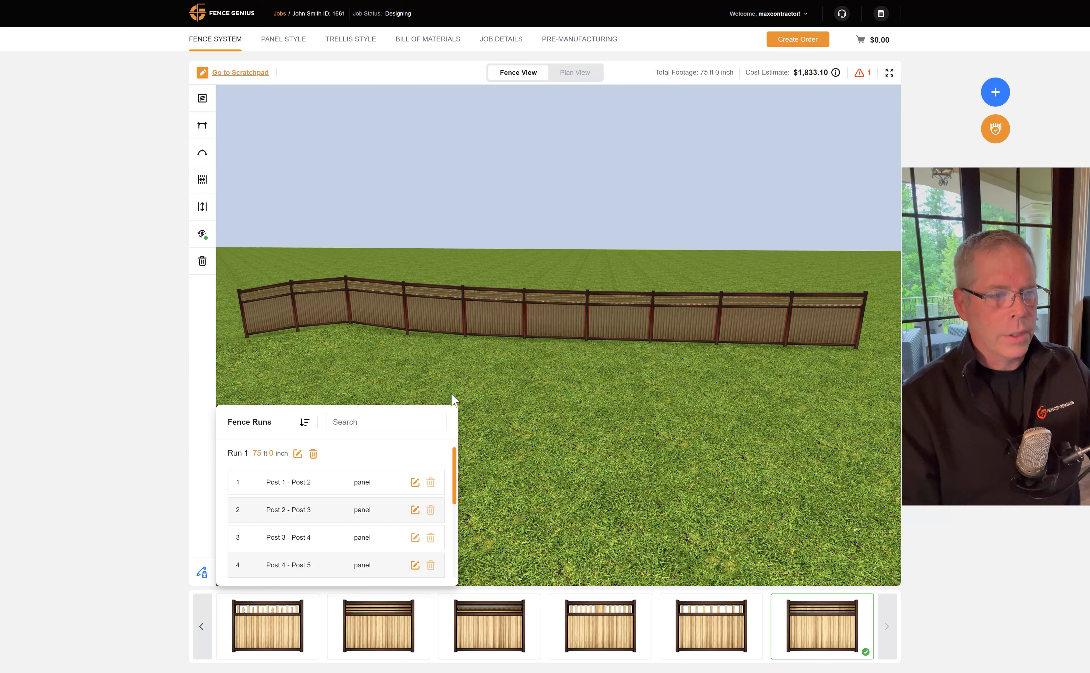
Delete Run 1 and all its data, then hide the fence runs table.
left_click(314, 455)
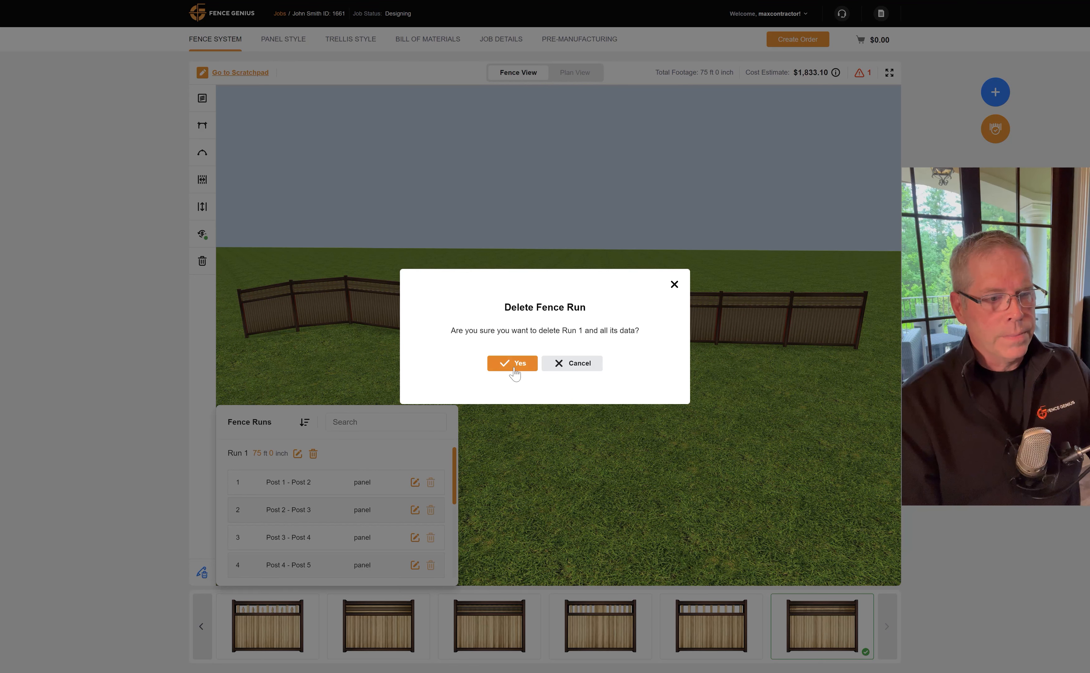
left_click(514, 372)
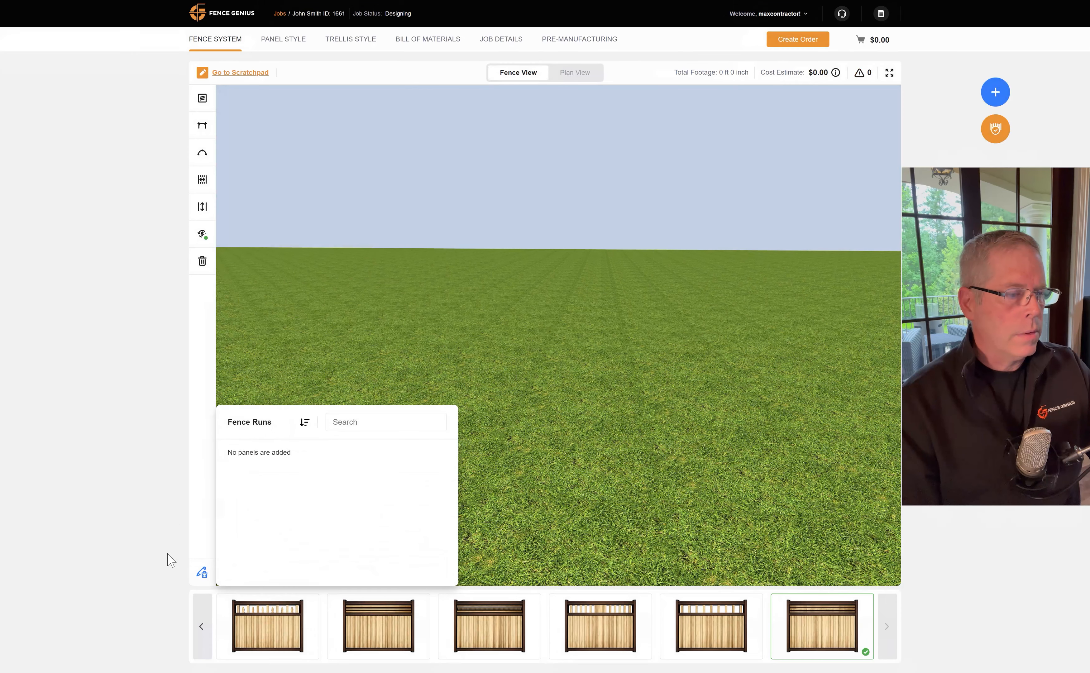
left_click(202, 572)
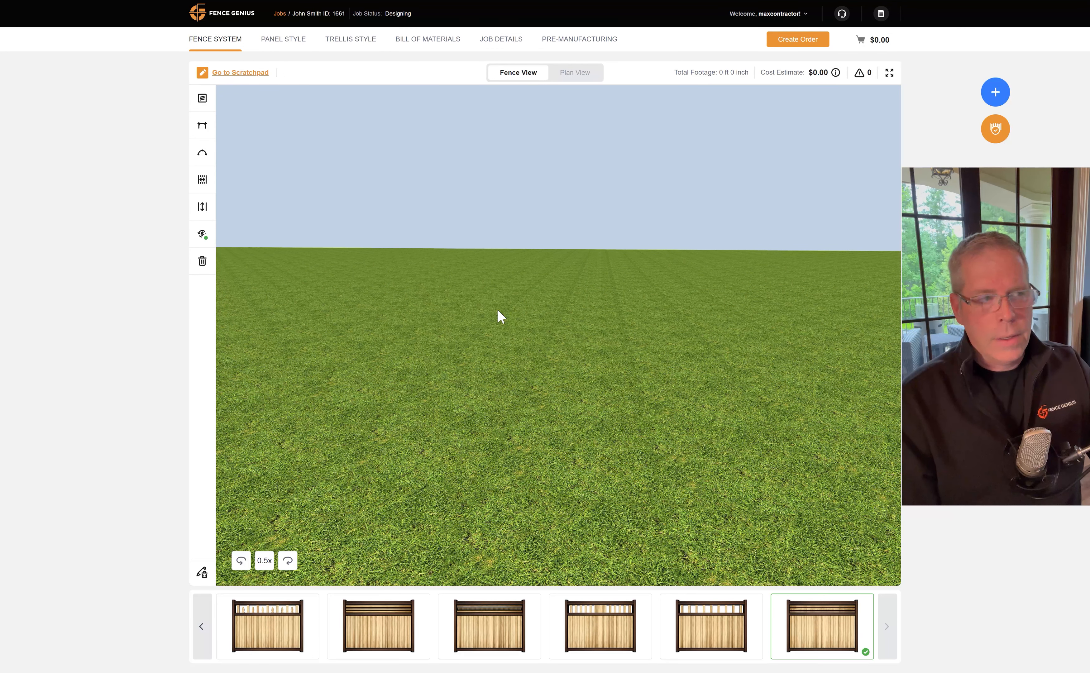
Open the scratchpad and snap a satellite map image of the house lot.
left_click(252, 74)
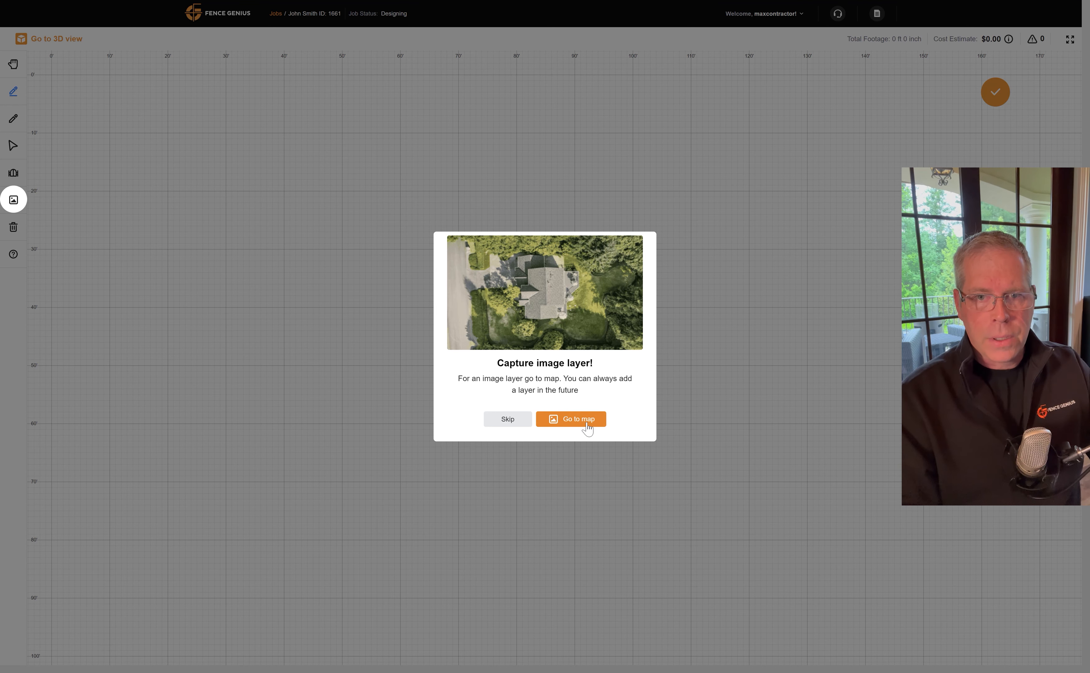
left_click(577, 423)
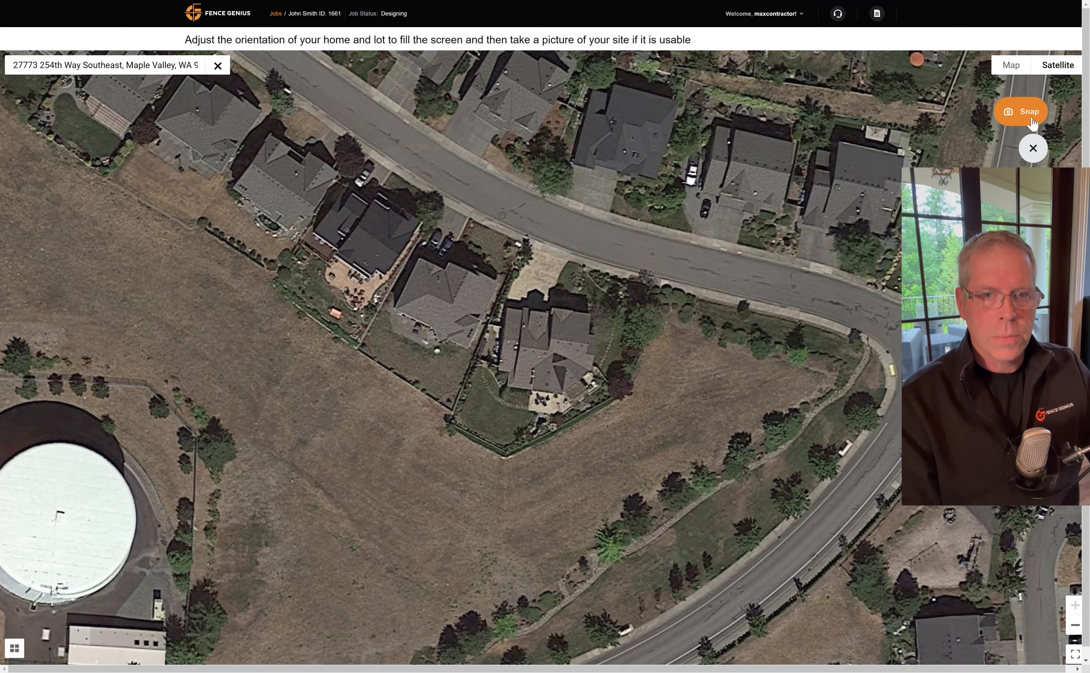
left_click(1031, 120)
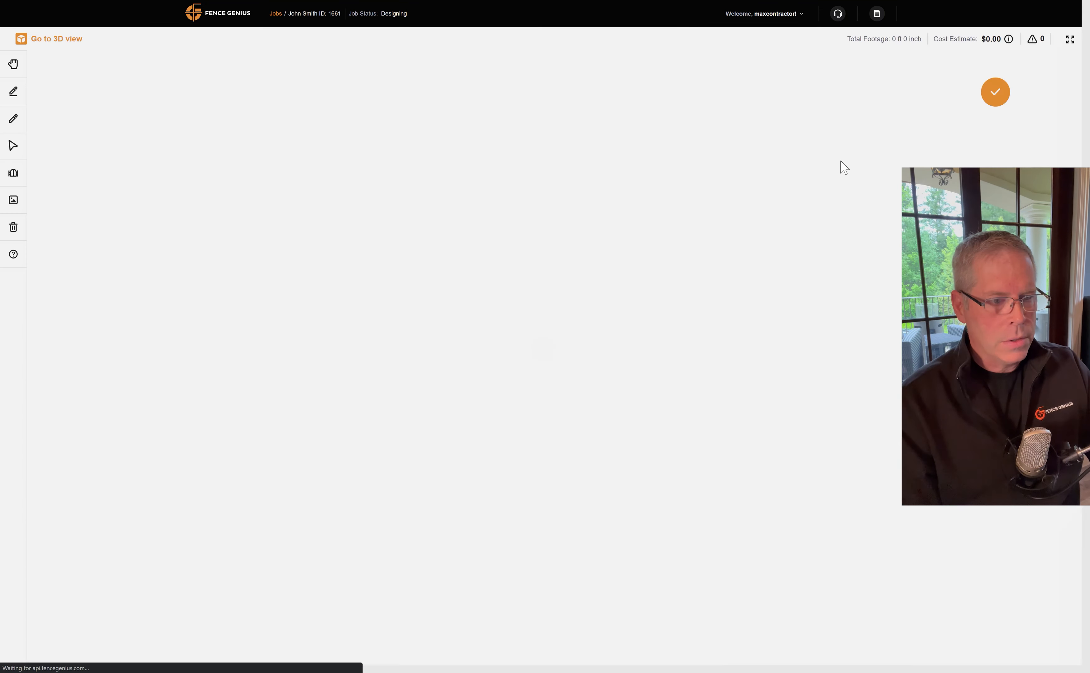
Trace the fence from the house's right side around the yard corners back to the house wall.
left_click(549, 364)
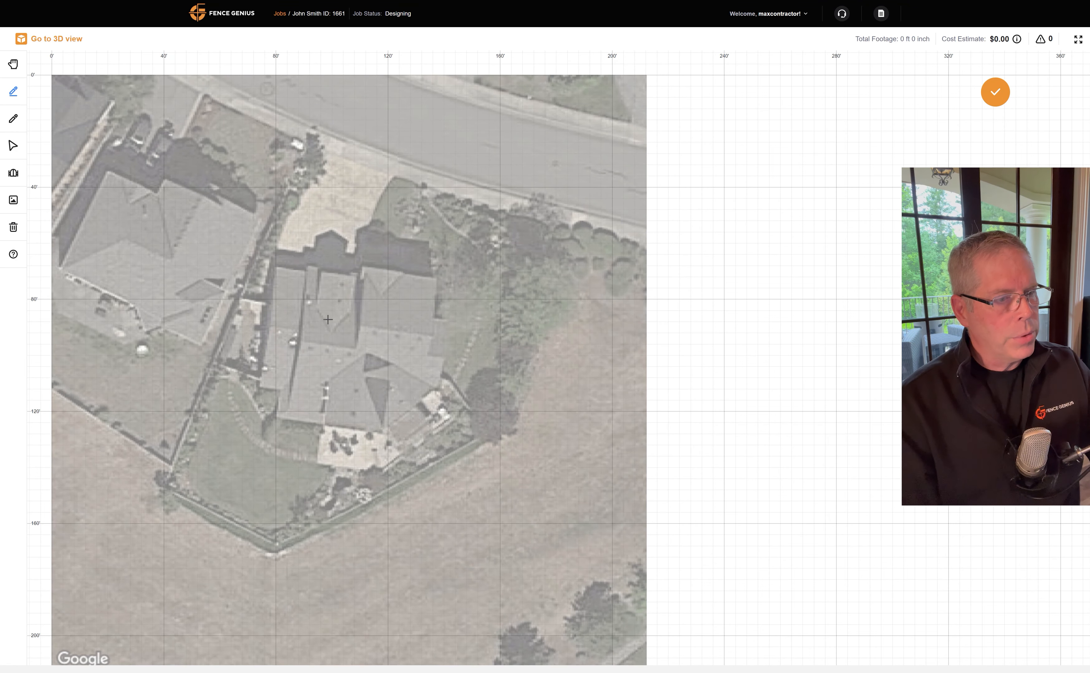
left_click(439, 377)
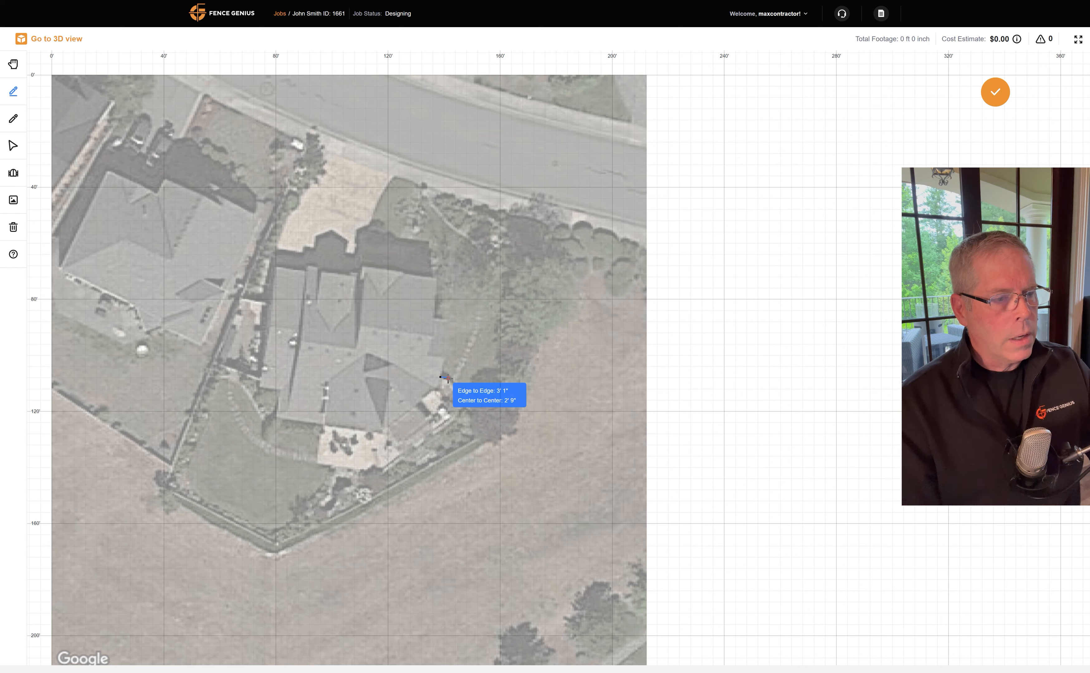
left_click(447, 379)
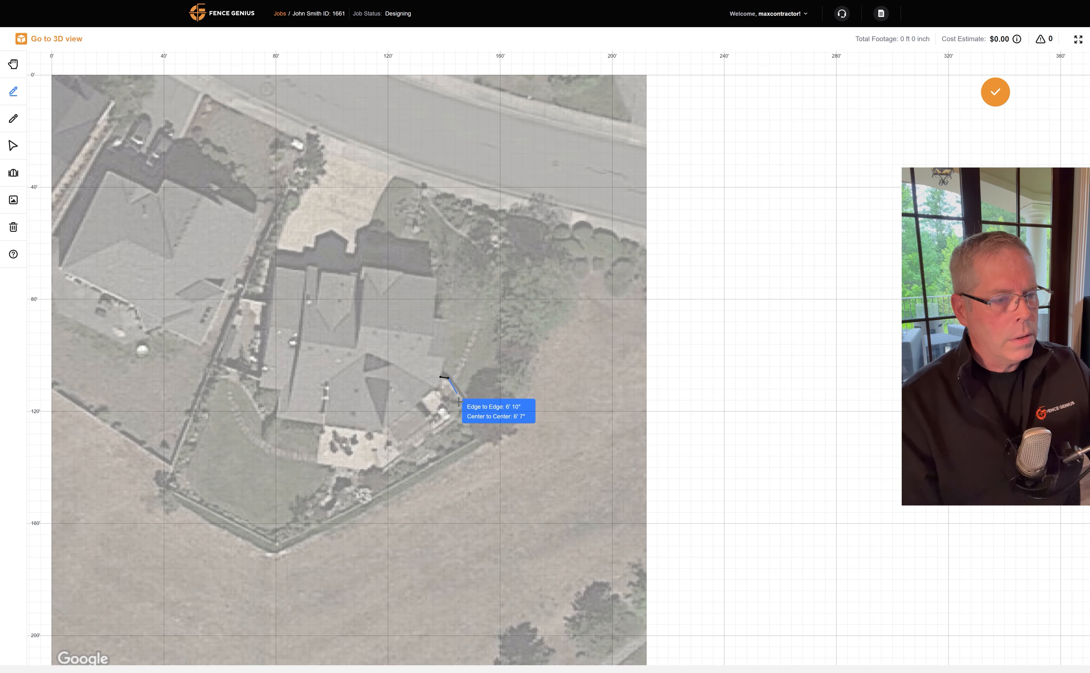
left_click(490, 433)
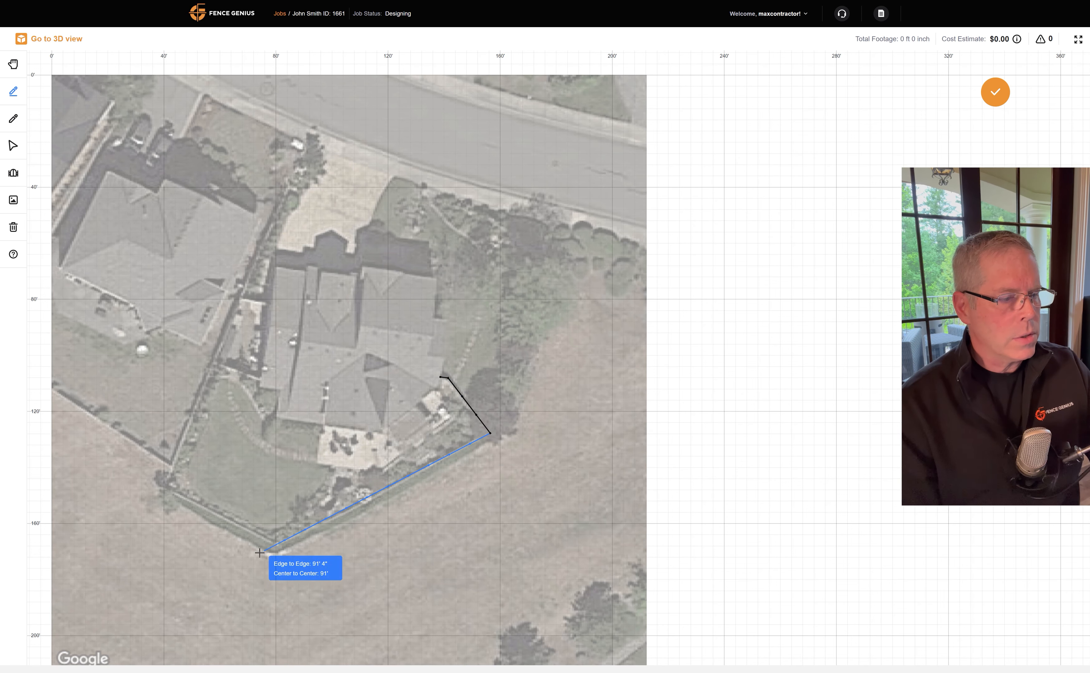
left_click(278, 545)
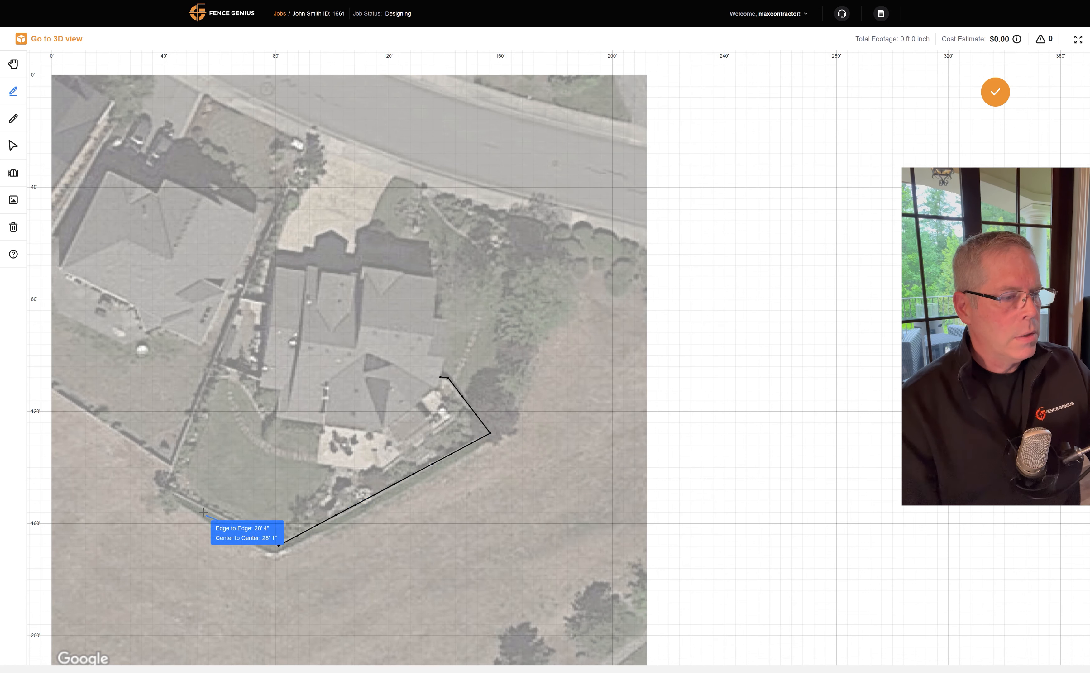
left_click(162, 488)
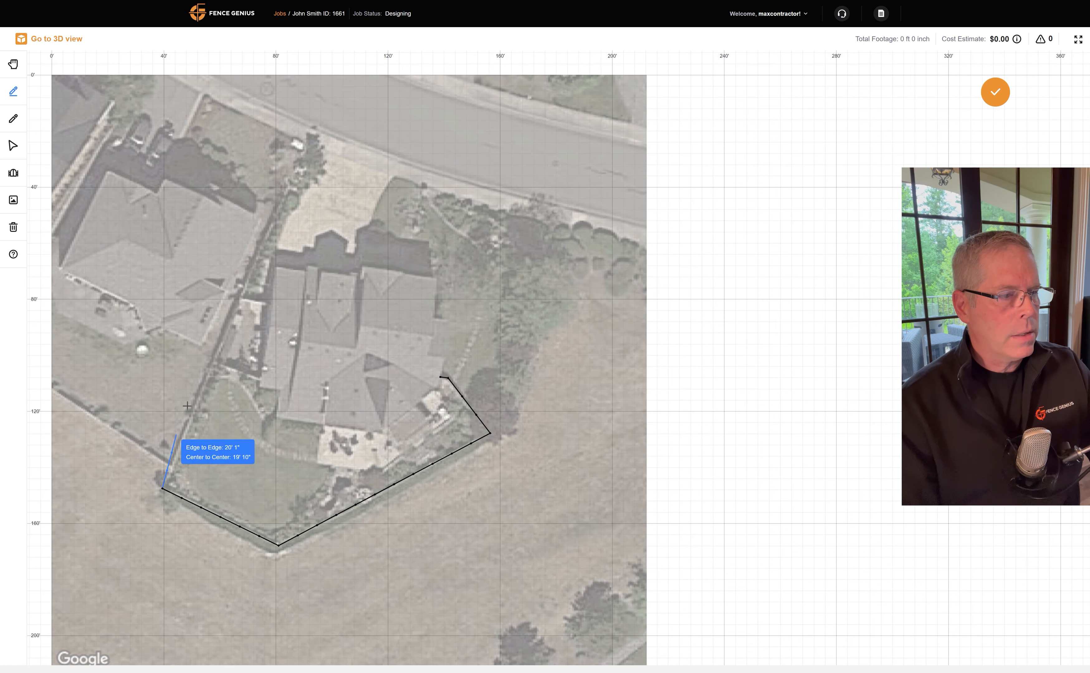
left_click(240, 299)
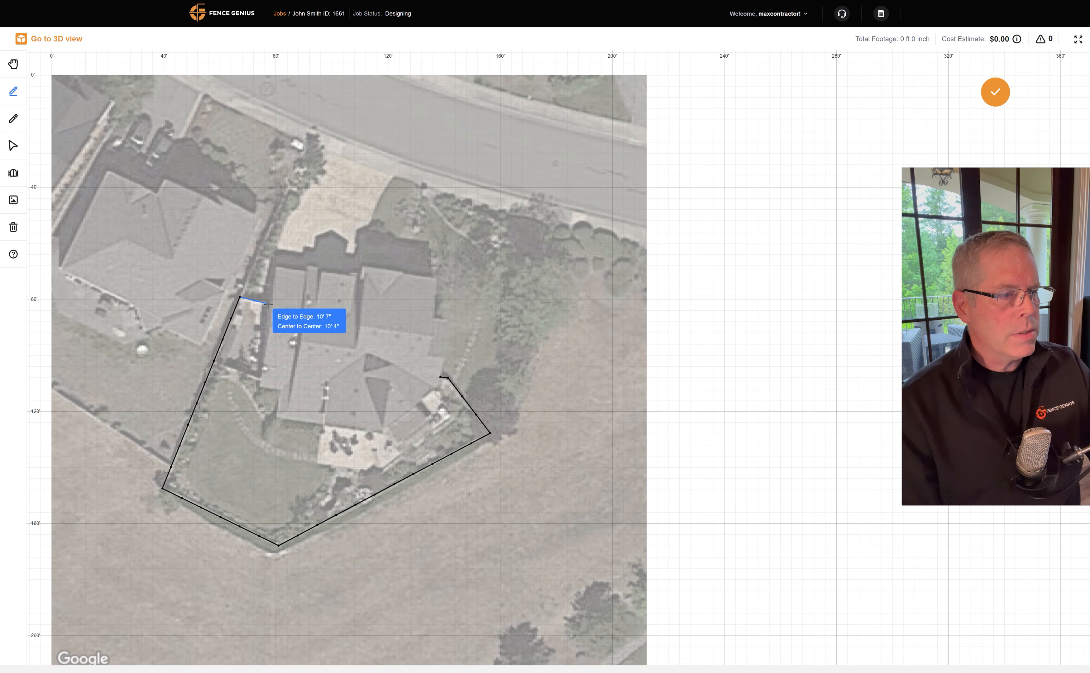
left_click(268, 304)
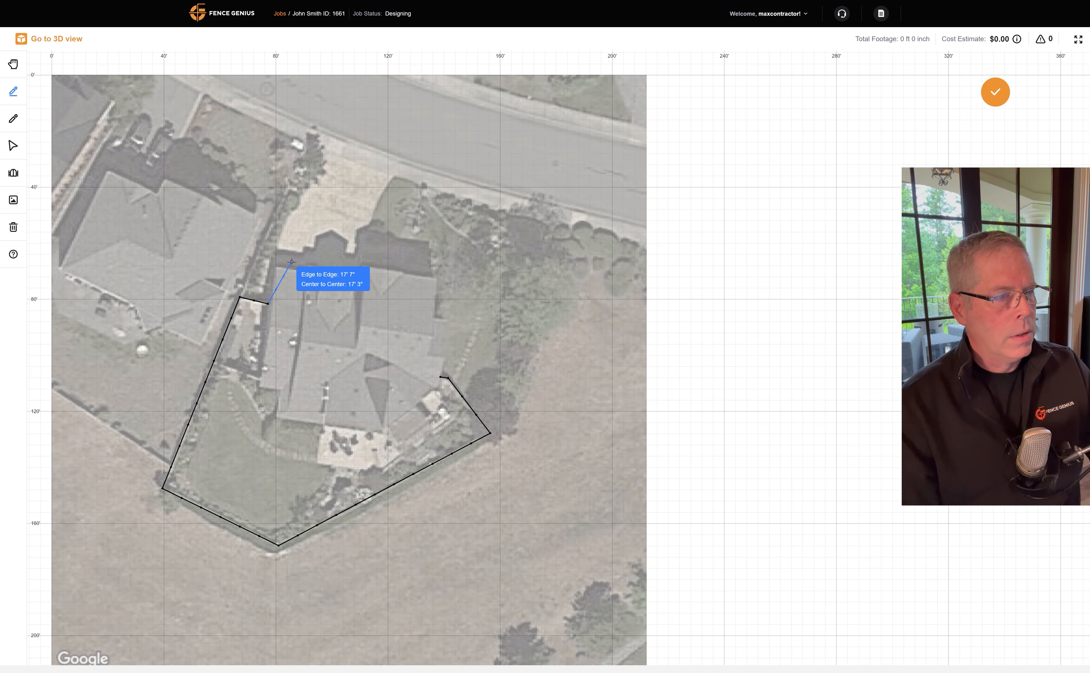
key("Return")
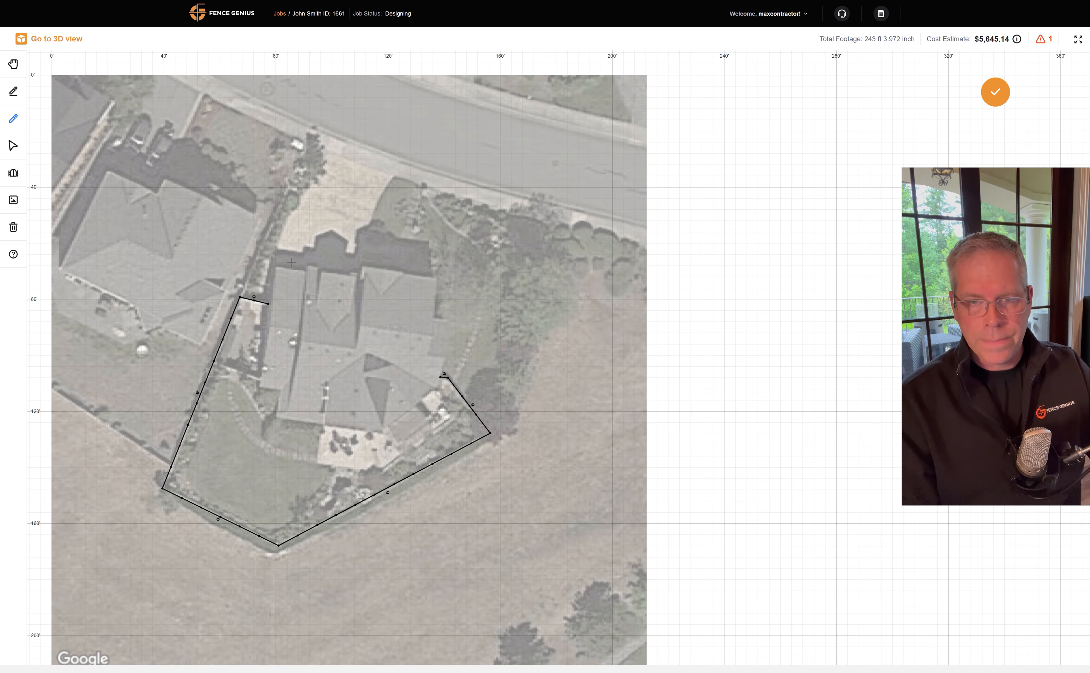
Switch to the 3D view and orbit around the traced wood fence.
left_click(54, 40)
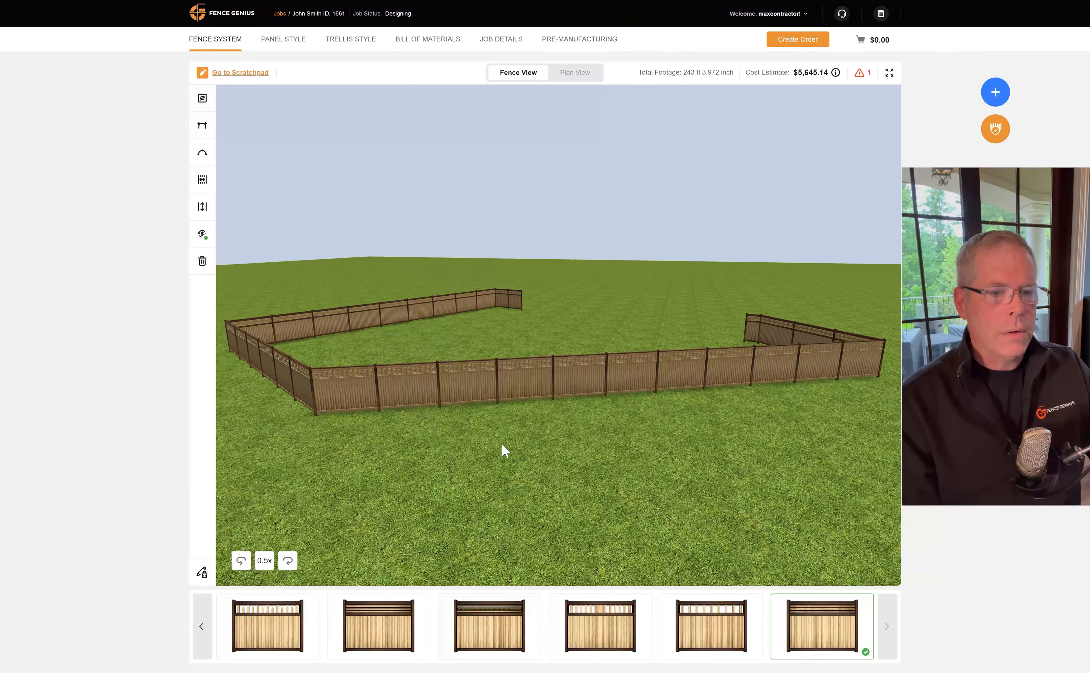
left_click_drag(550, 455, 437, 452)
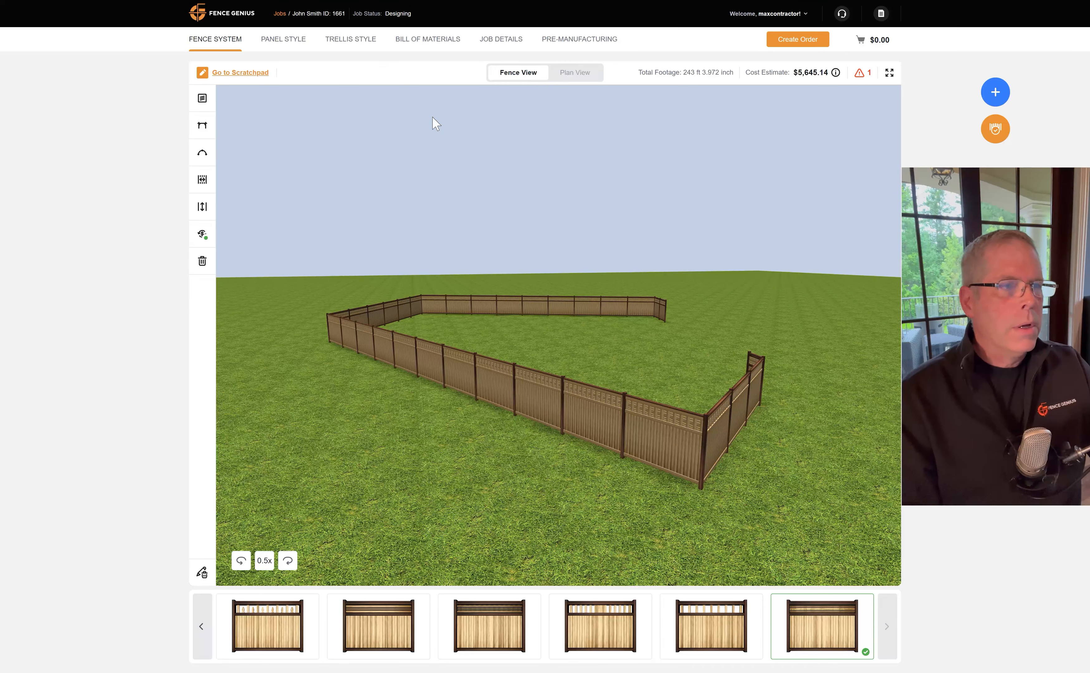
left_click_drag(307, 400, 355, 414)
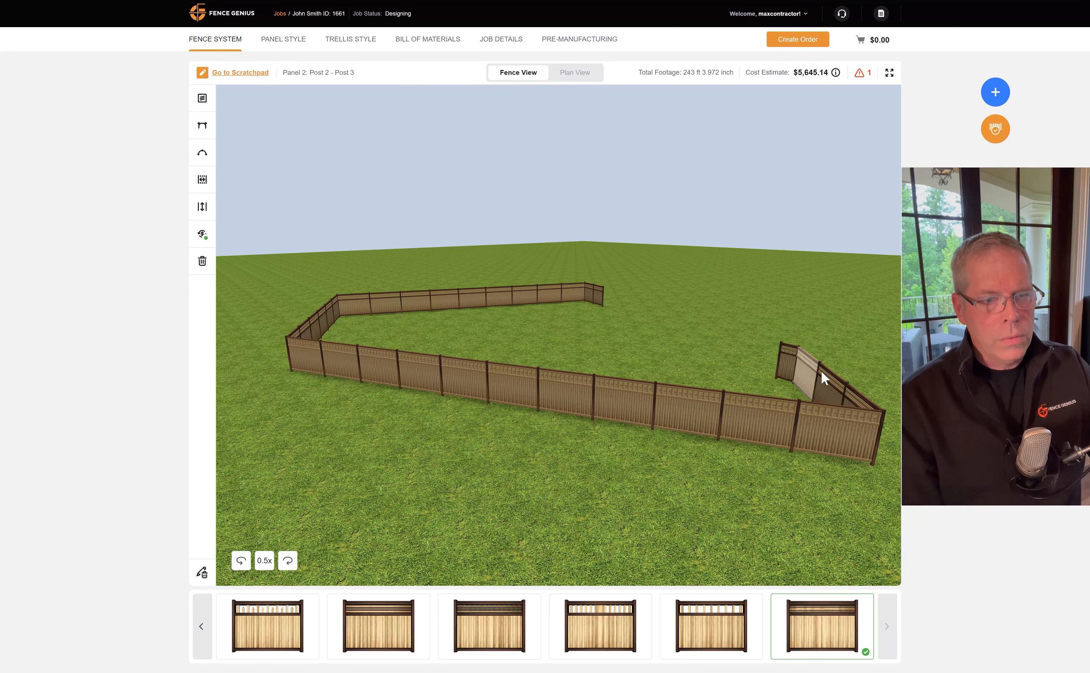
left_click(202, 574)
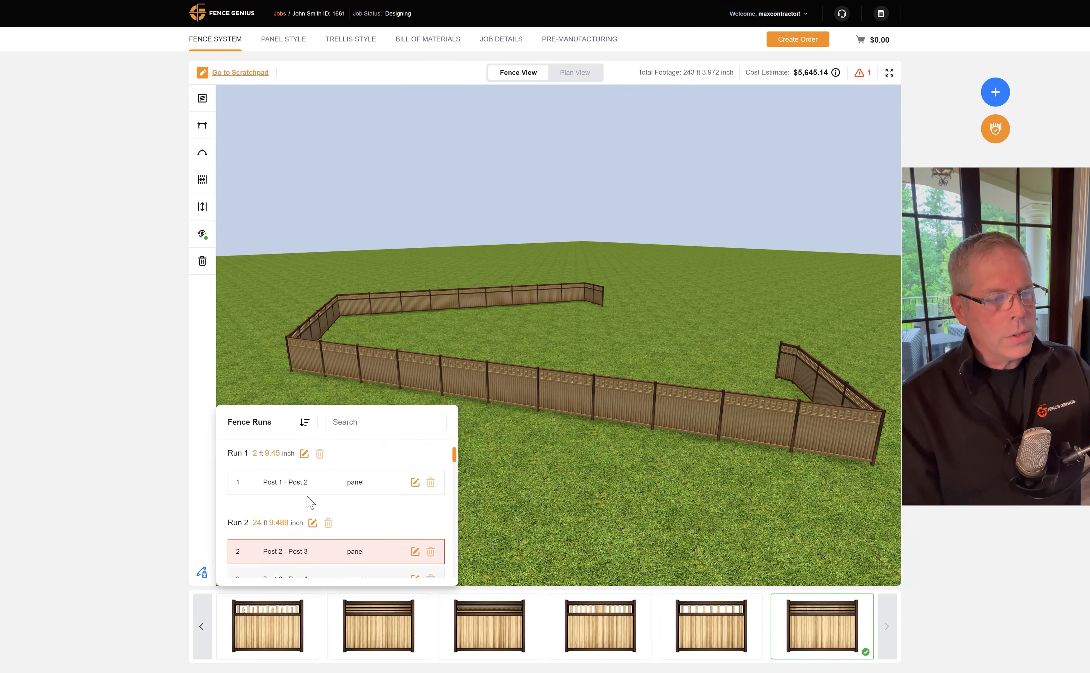
scroll(328, 502, "down", 10)
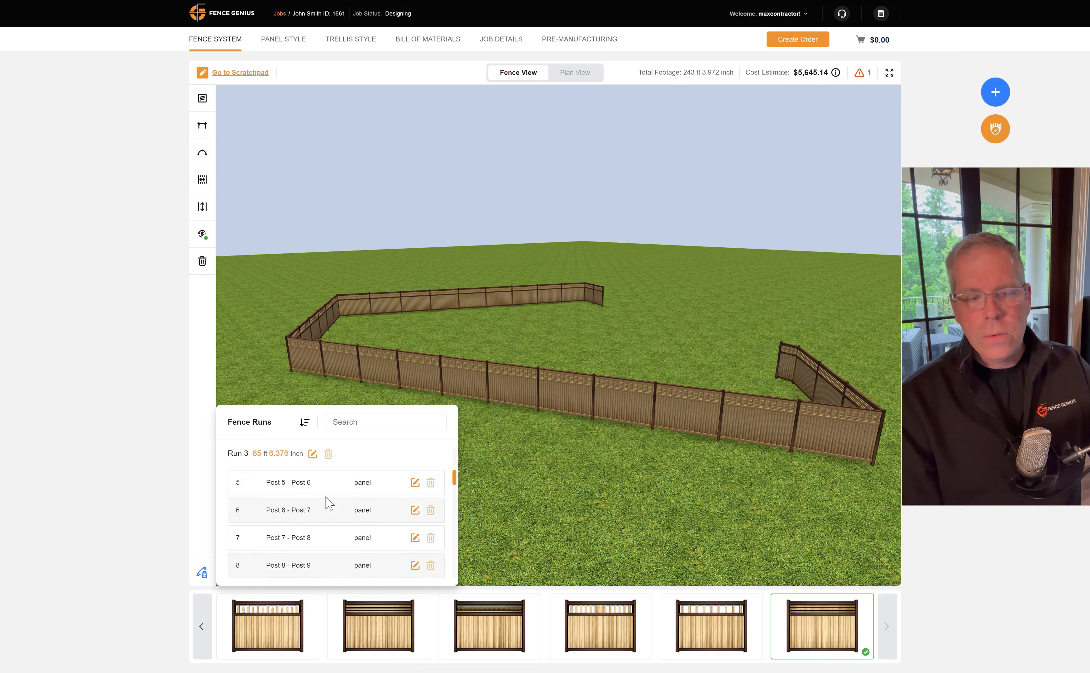
scroll(329, 502, "down", 2)
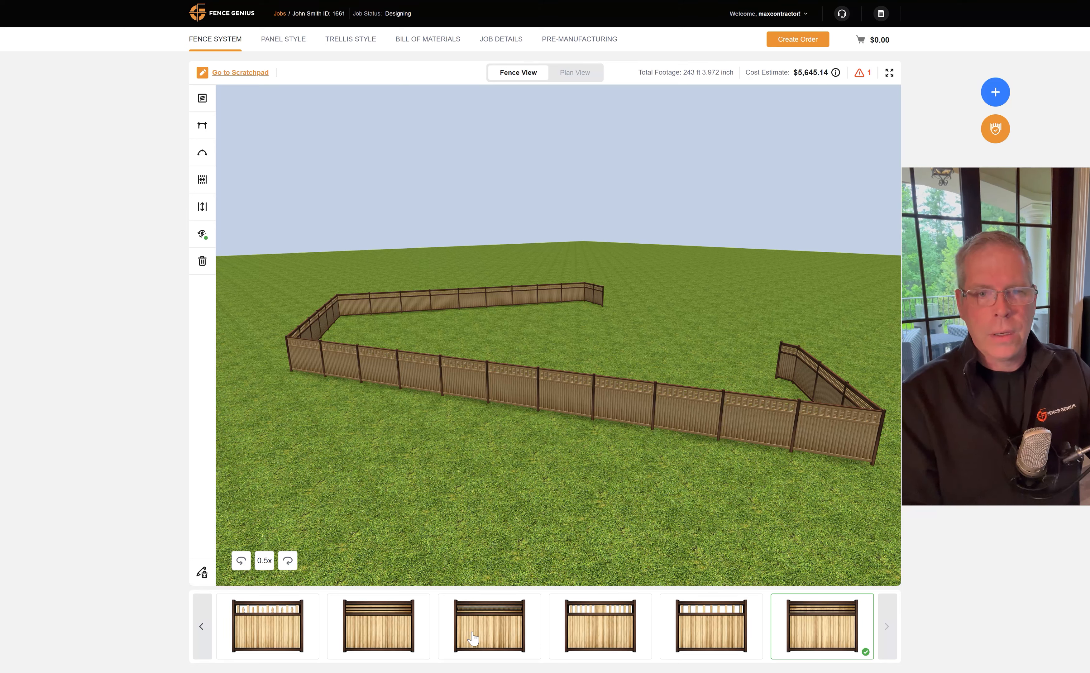
left_click(203, 155)
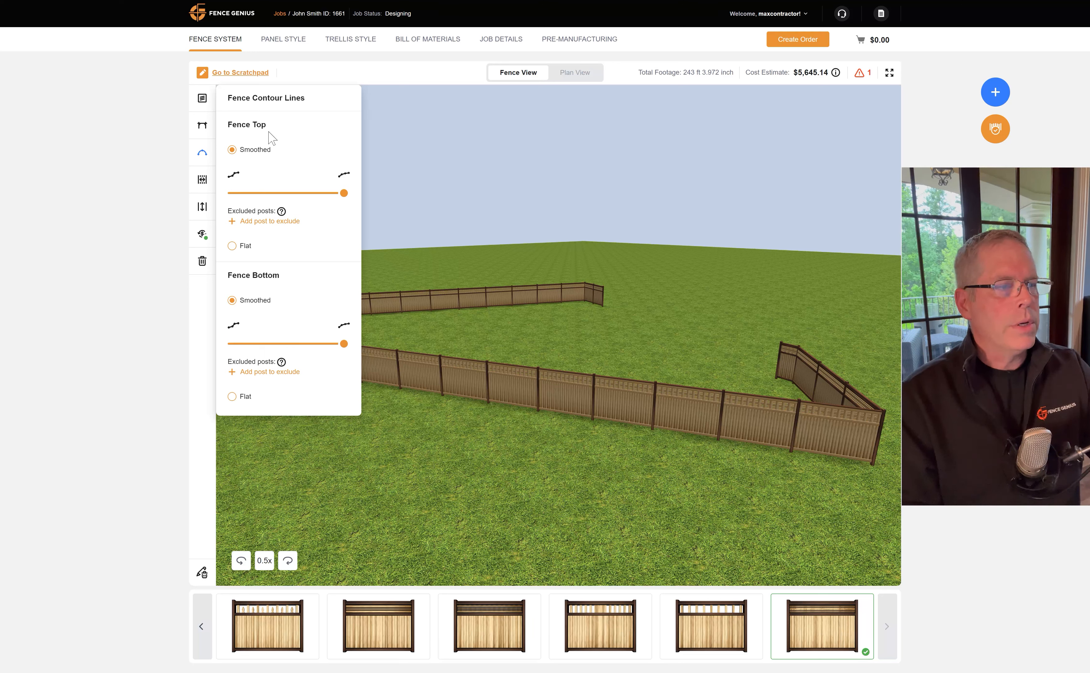
left_click(202, 153)
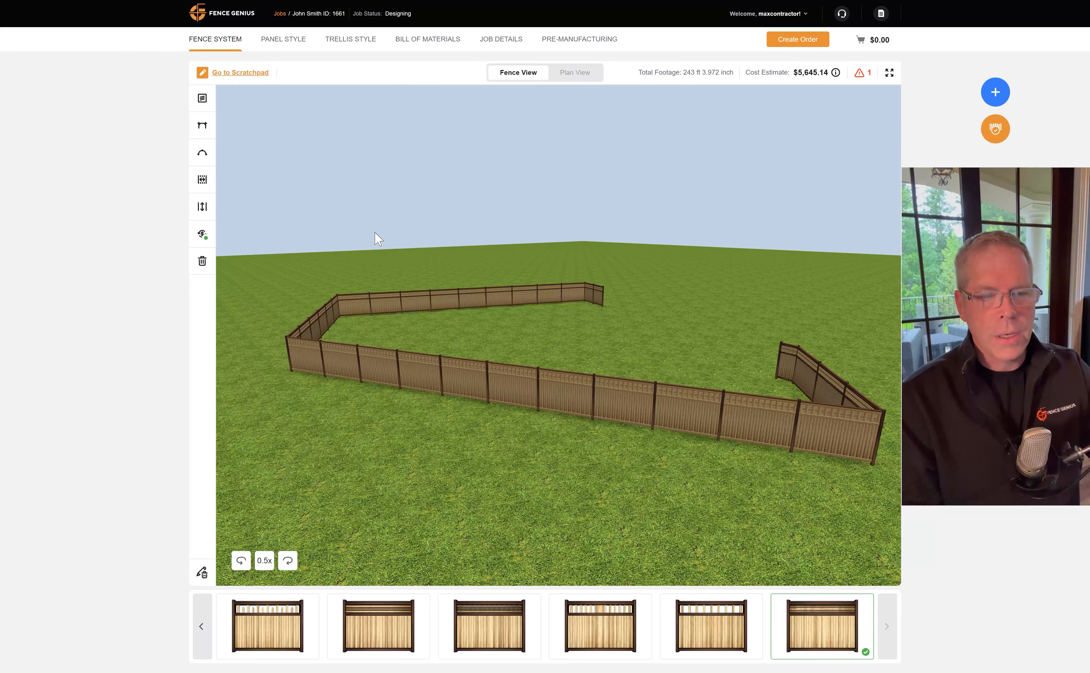
left_click_drag(632, 349, 595, 346)
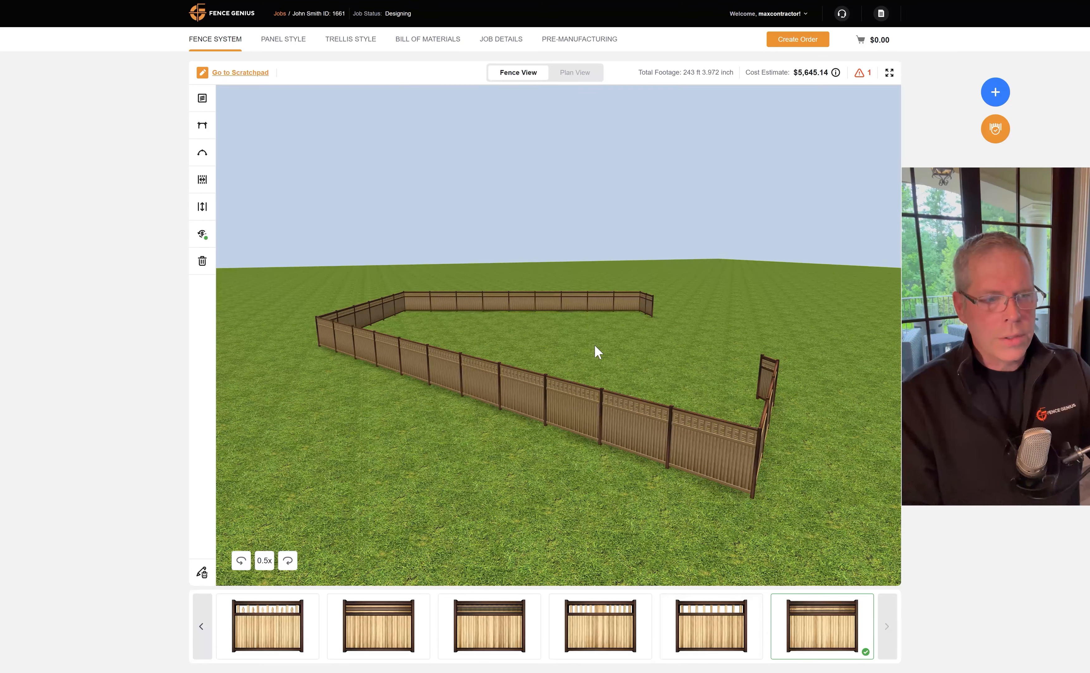
left_click_drag(597, 342, 534, 354)
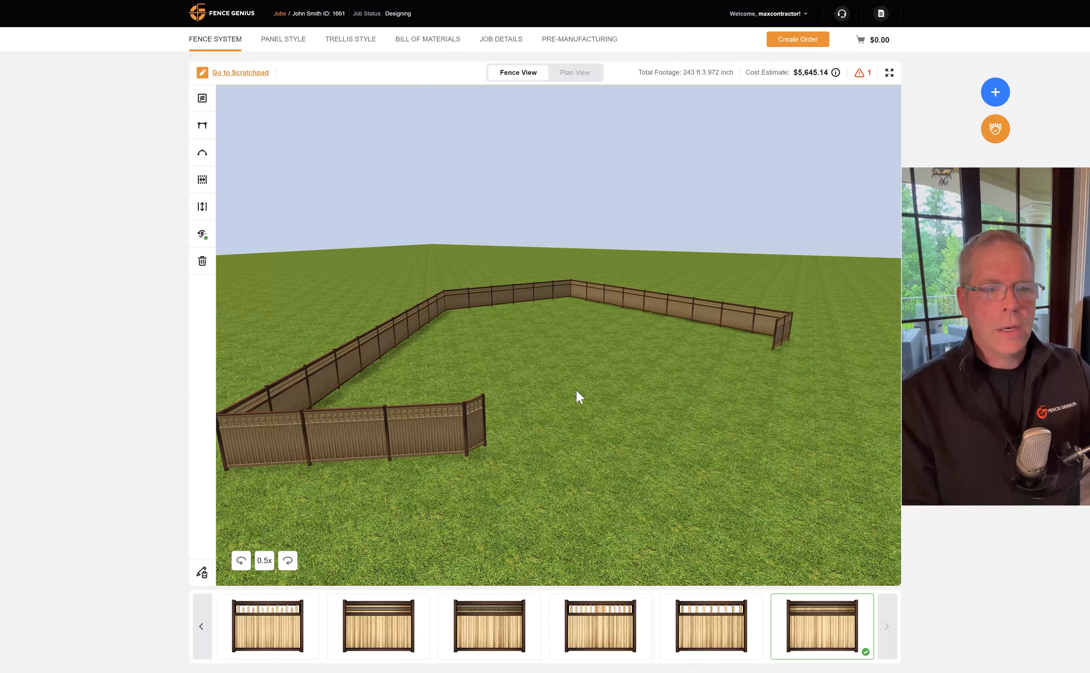
left_click_drag(579, 397, 556, 355)
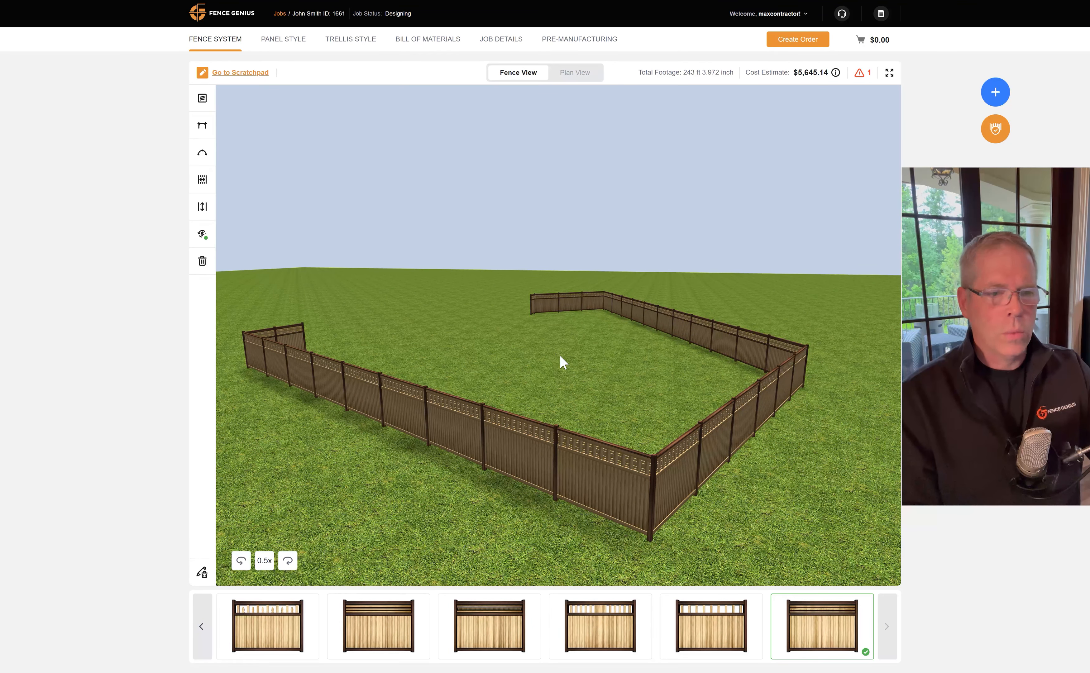
left_click_drag(598, 372, 513, 352)
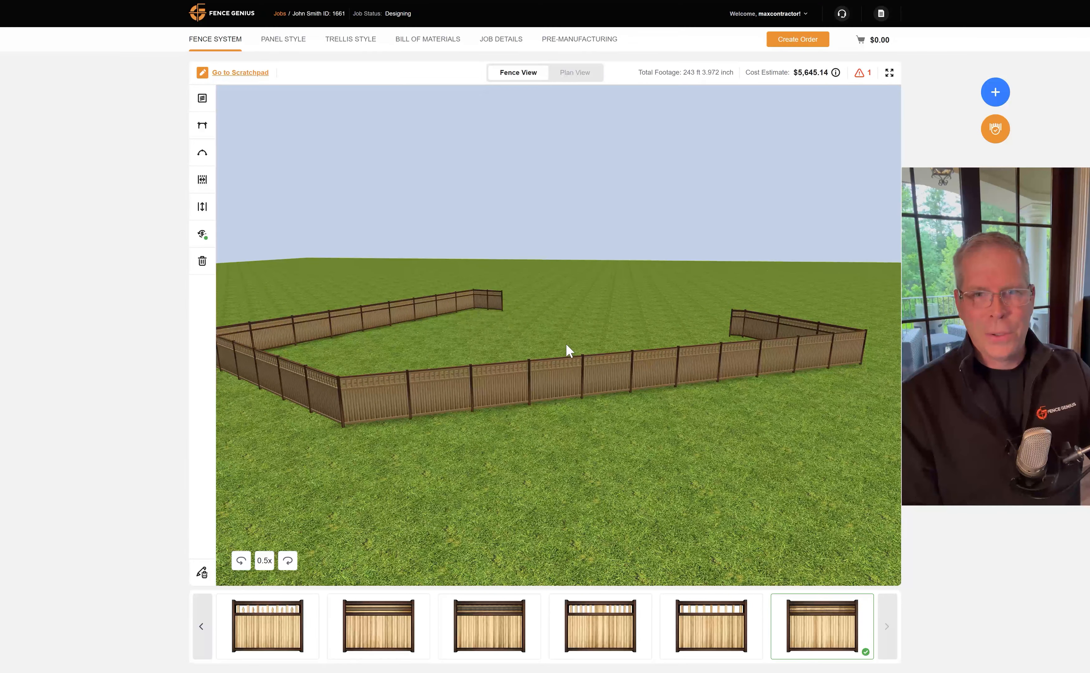